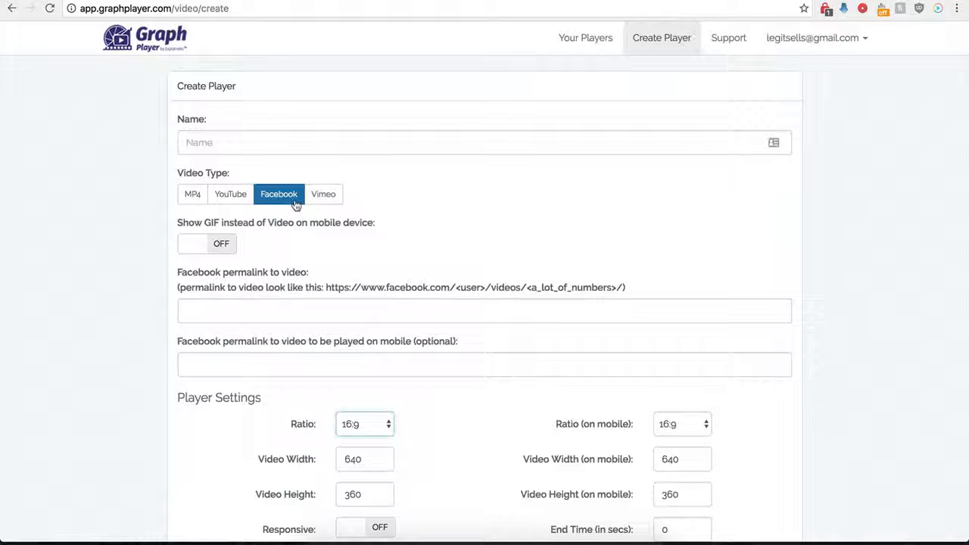
# Name the new player "Demo Name" and choose Facebook as the video type
pyautogui.scroll(-1, 171, 326)
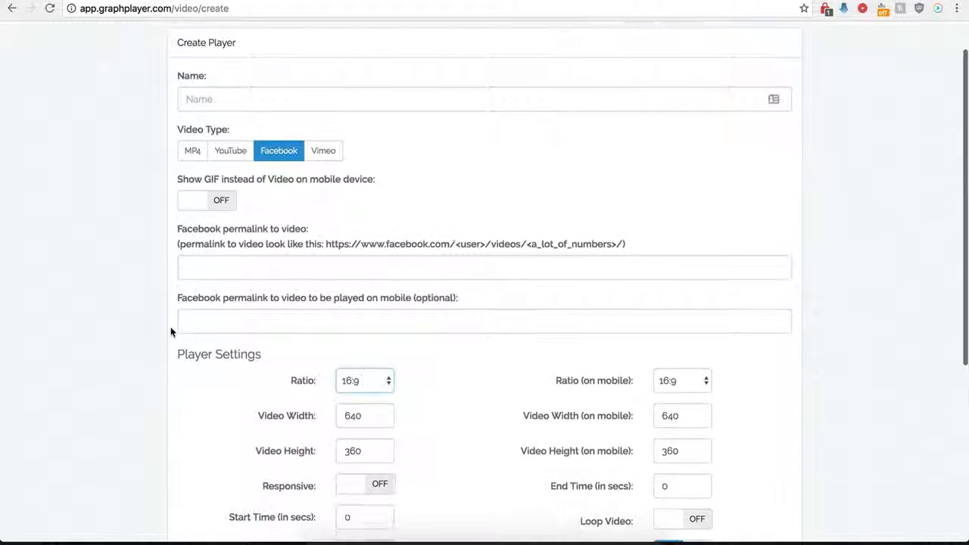
pyautogui.click(262, 99)
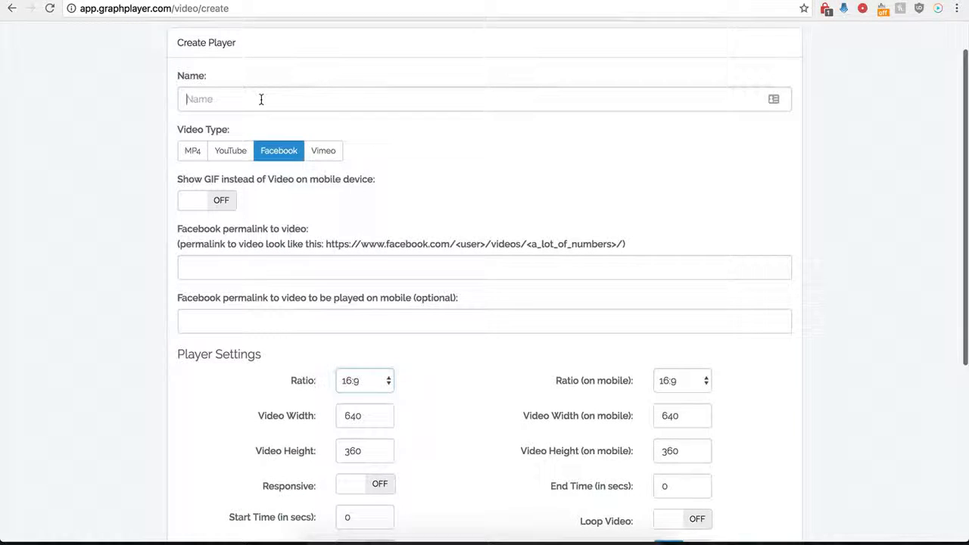
pyautogui.write('Demo Name')
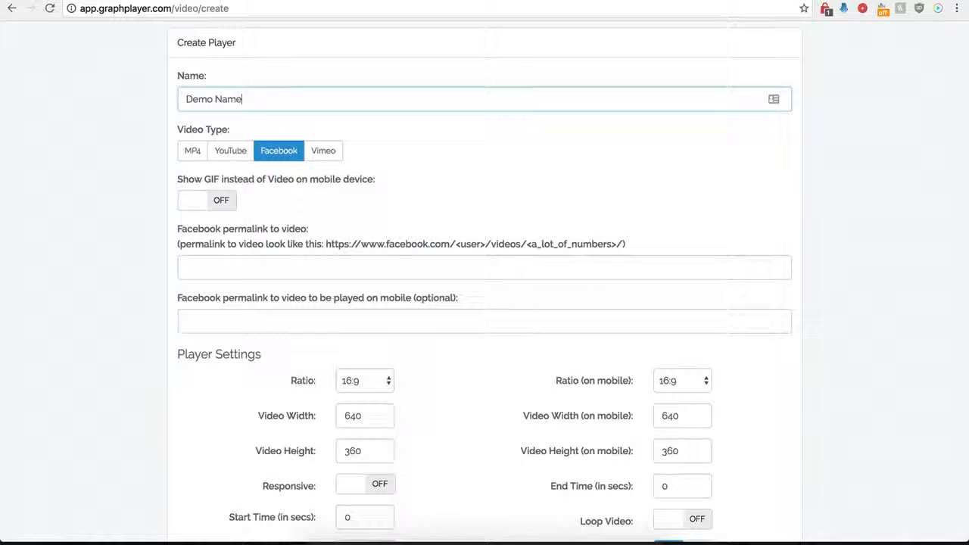
pyautogui.click(262, 165)
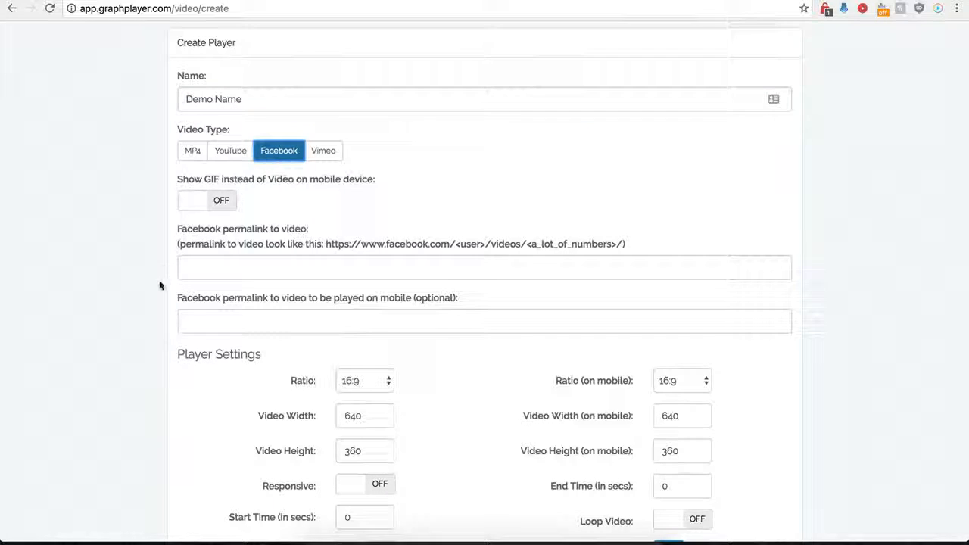
# Copy the Creative Cakes video's address from Facebook and paste it as the player's Facebook permalink to video
pyautogui.scroll(-1, 171, 272)
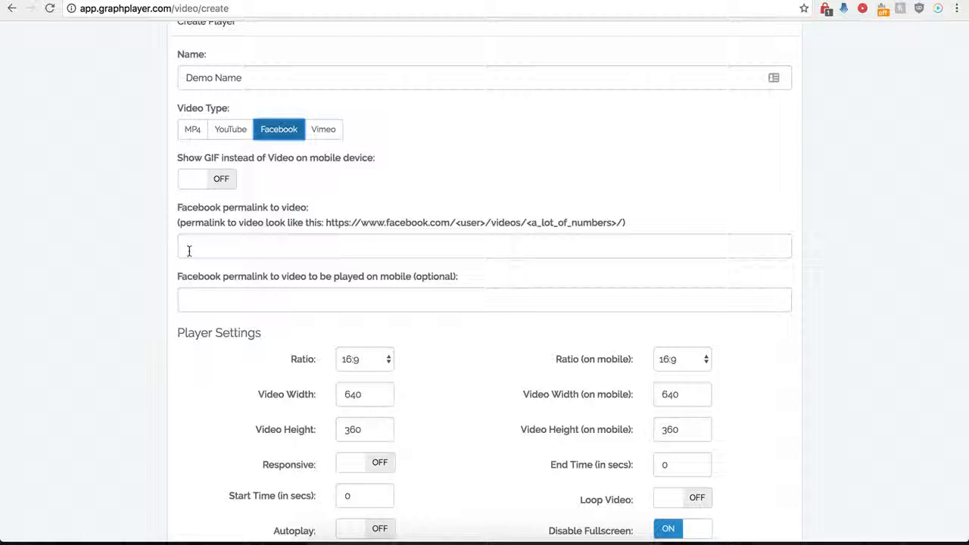
pyautogui.click(188, 251)
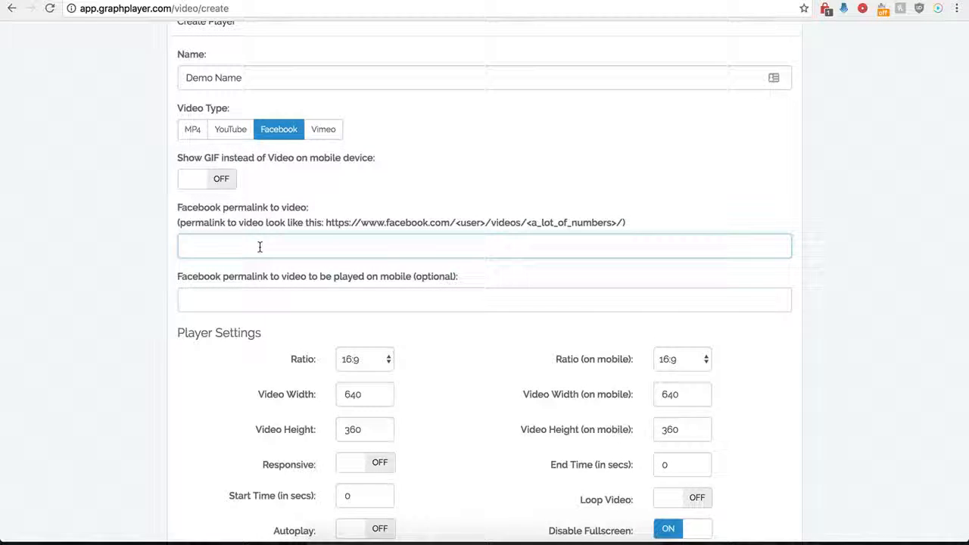
pyautogui.click(667, 1)
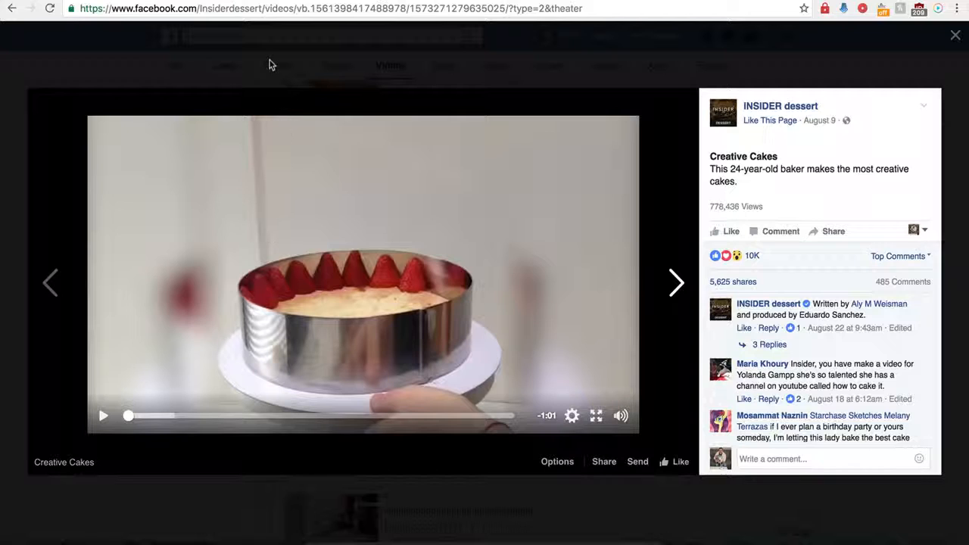
pyautogui.click(285, 9)
pyautogui.press('super+c')
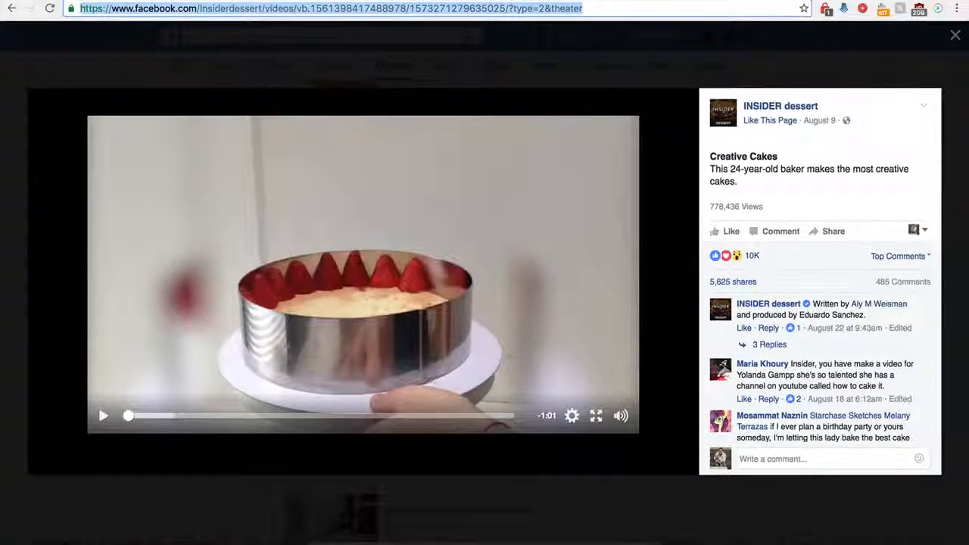
pyautogui.click(219, 1)
pyautogui.press('super+v')
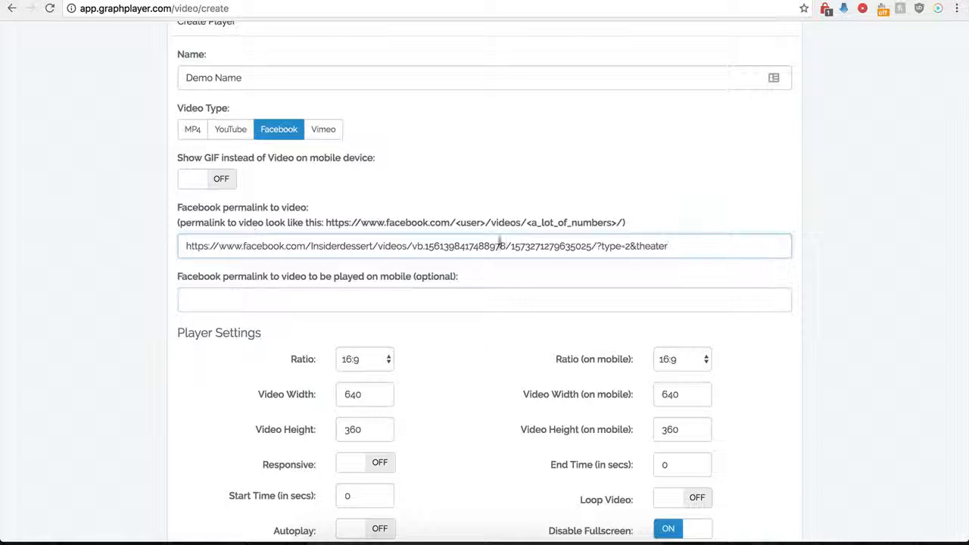
# Remove the trailing "?type=2&theater" from the Facebook permalink so it ends after the video number's slash
pyautogui.moveTo(684, 246); pyautogui.dragTo(602, 247)
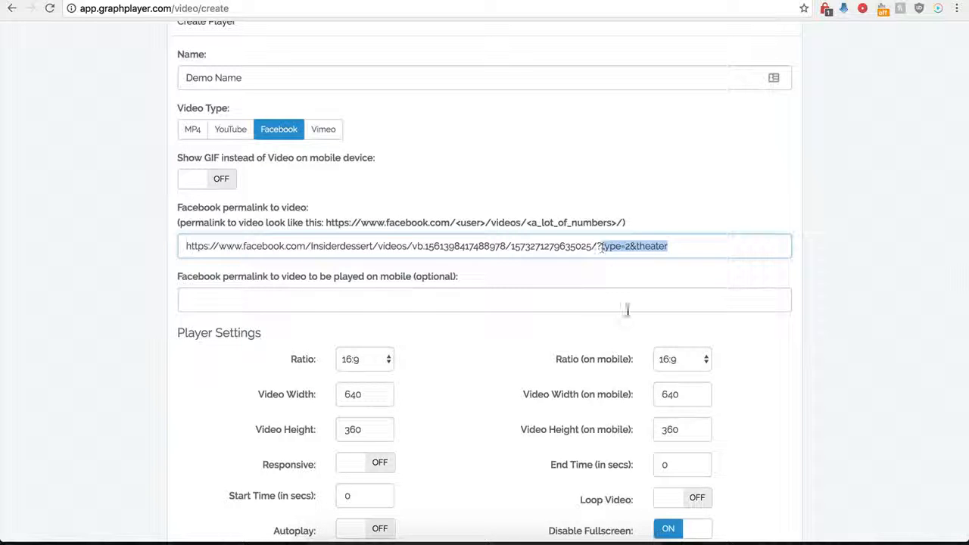
pyautogui.press('BackSpace')
pyautogui.press('BackSpace')
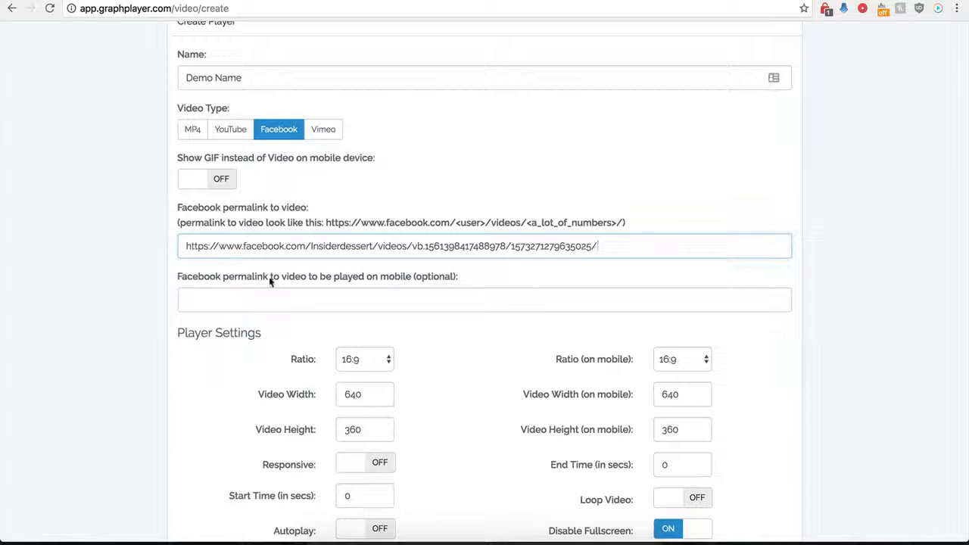
pyautogui.click(242, 304)
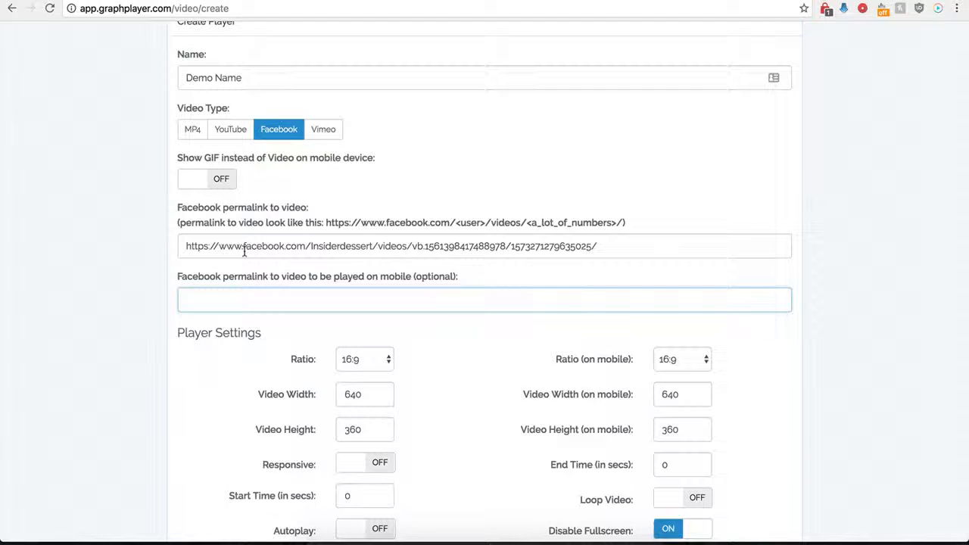
pyautogui.moveTo(274, 244); pyautogui.dragTo(424, 244)
pyautogui.press('Tab')
pyautogui.moveTo(208, 246); pyautogui.dragTo(430, 244)
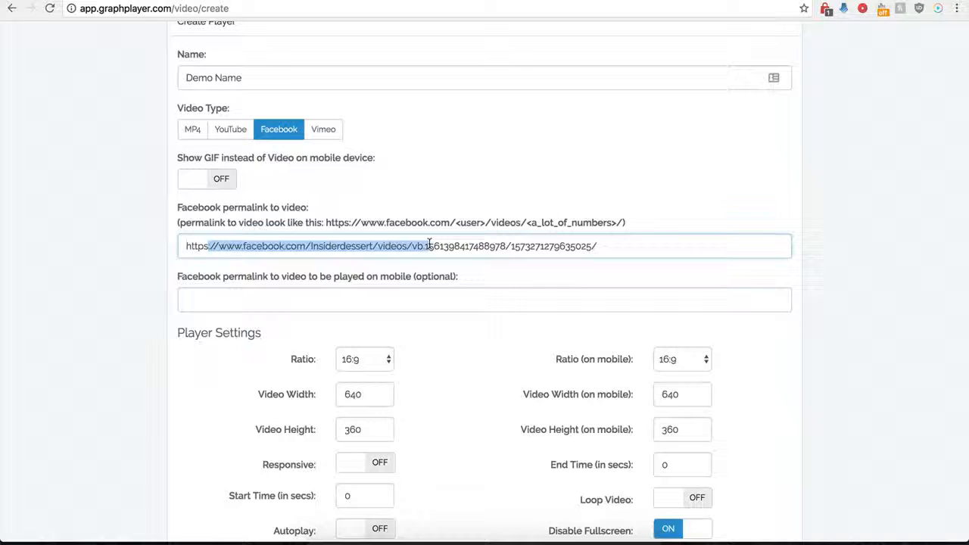
pyautogui.click(333, 300)
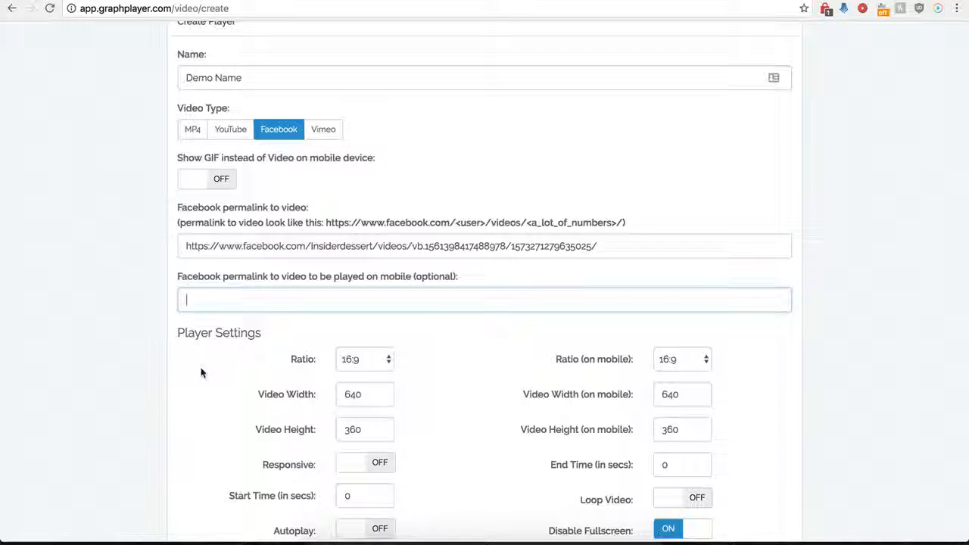
# Examine the available ratio options for the standard player and for mobile, leaving the selections as they are
pyautogui.scroll(-1, 201, 371)
pyautogui.scroll(-3, 202, 371)
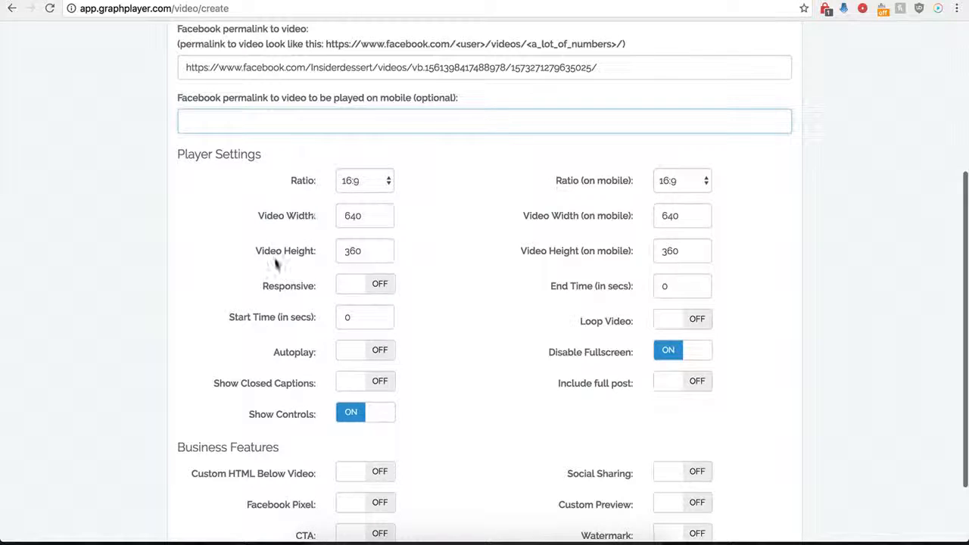
pyautogui.click(379, 181)
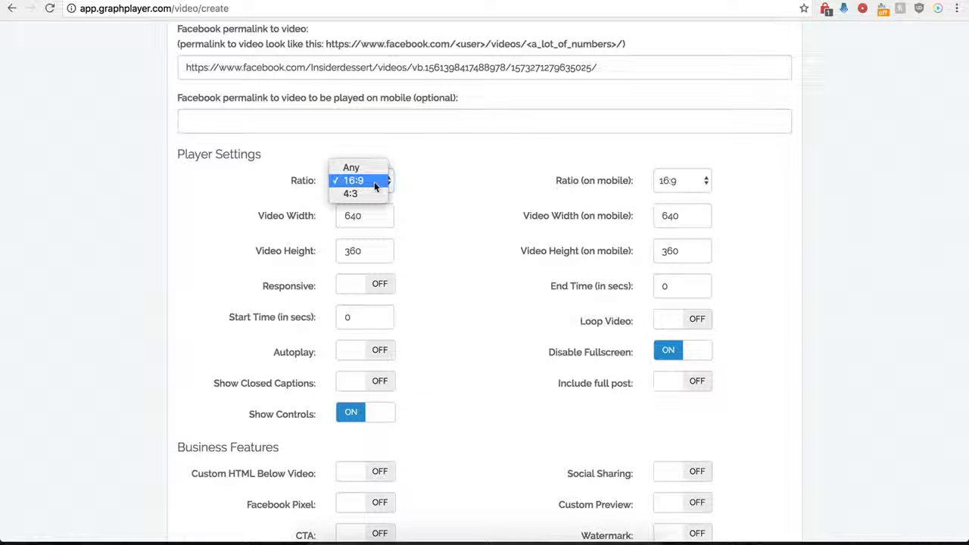
pyautogui.click(403, 186)
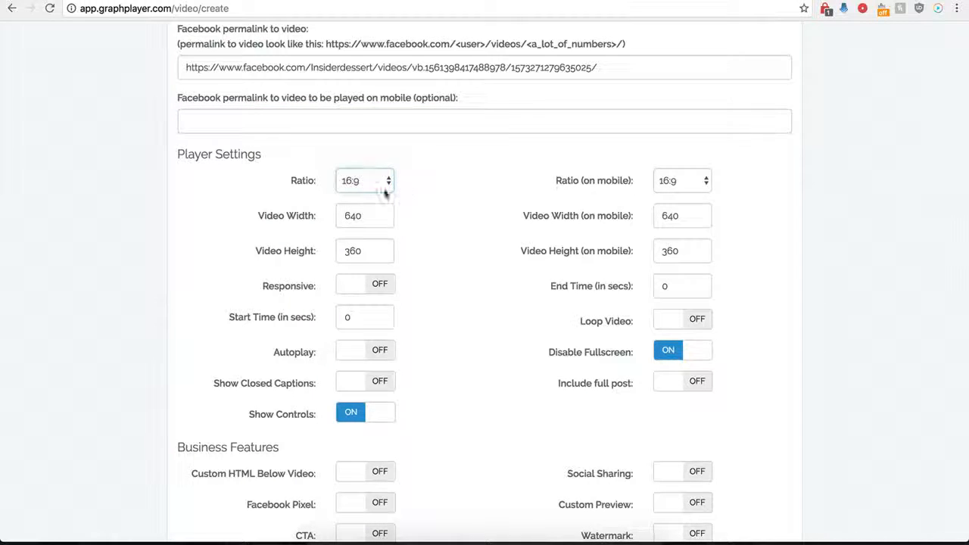
pyautogui.click(690, 185)
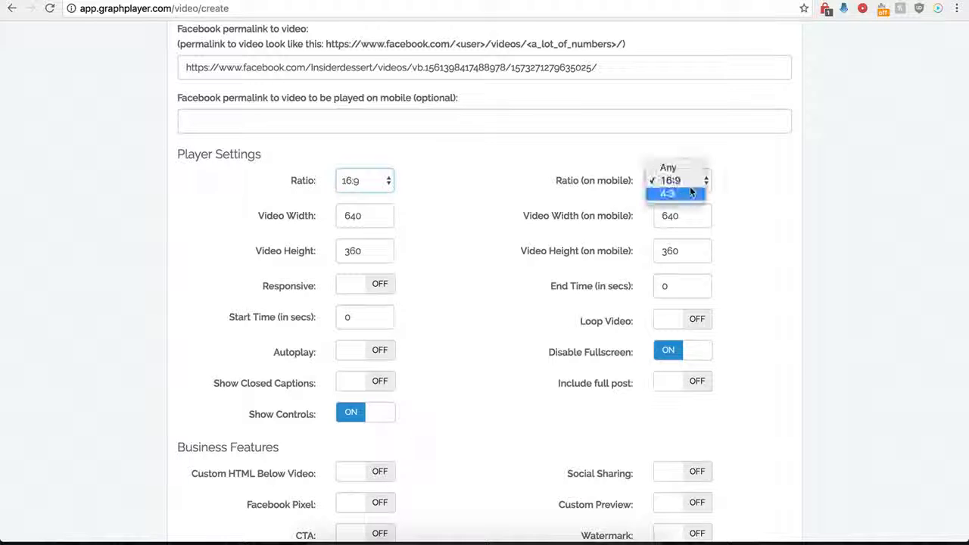
pyautogui.click(550, 180)
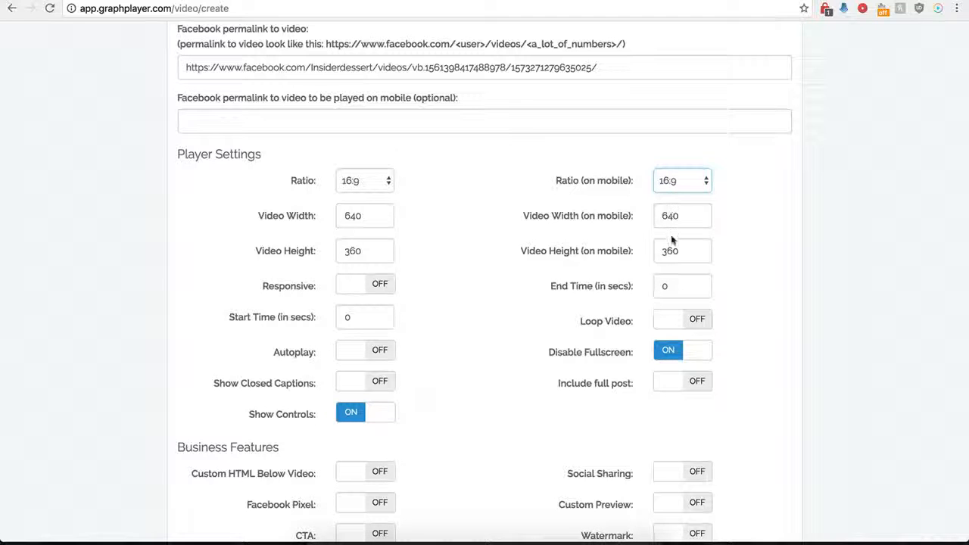
# Try the Responsive option to examine its aspect and scale settings, and switch it back off
pyautogui.click(375, 285)
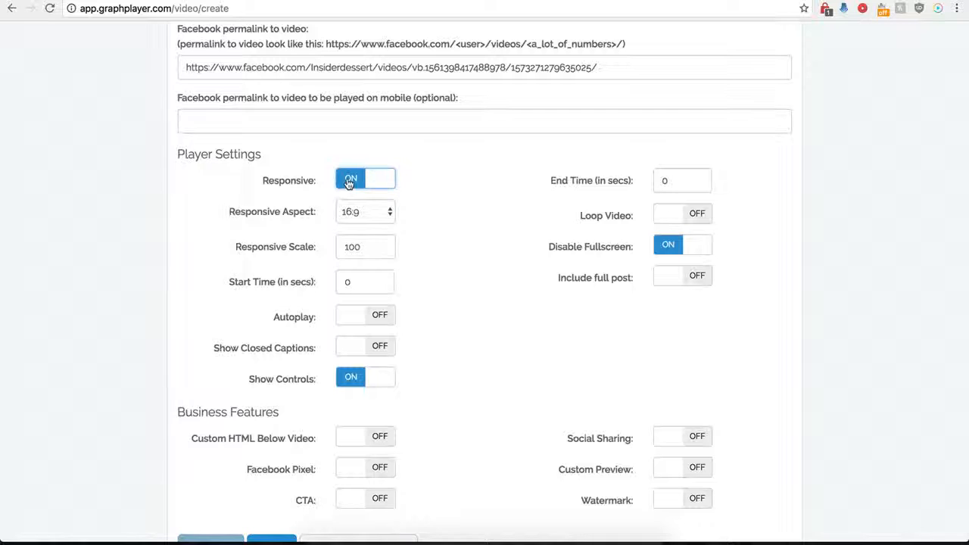
pyautogui.click(347, 180)
pyautogui.click(375, 284)
pyautogui.click(352, 179)
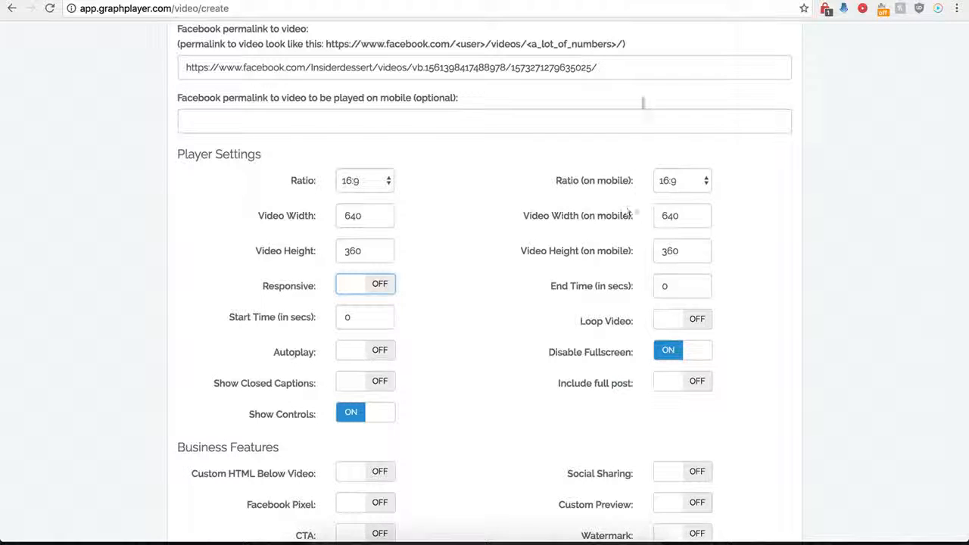
pyautogui.click(703, 1)
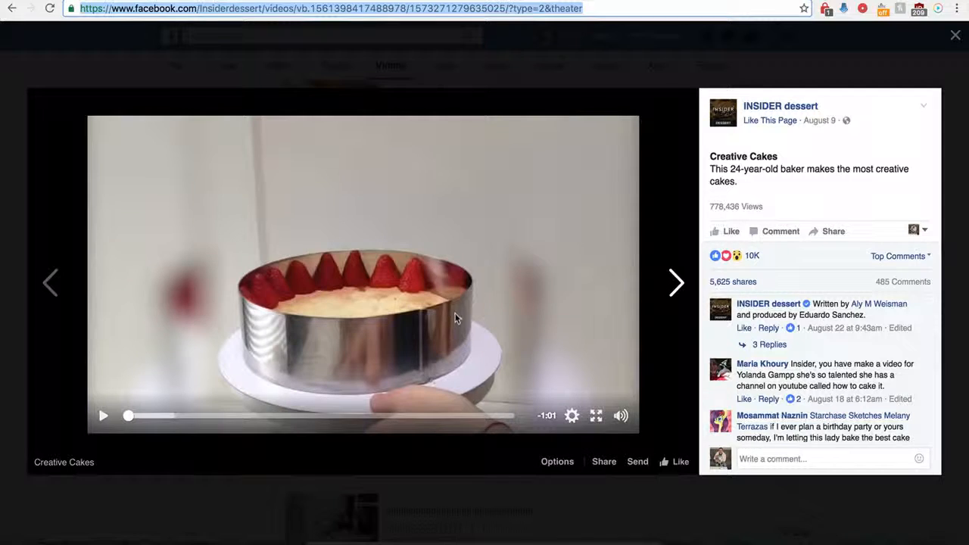
pyautogui.click(311, 1)
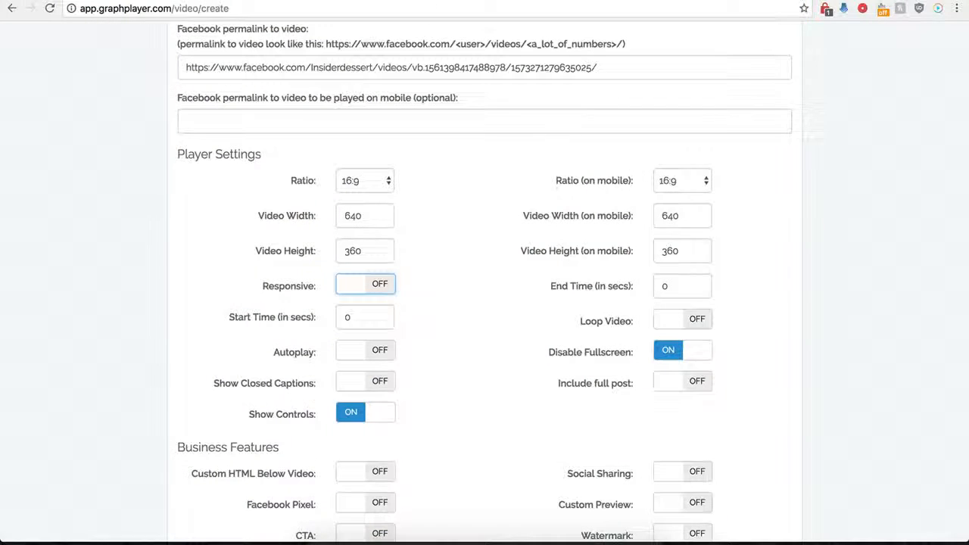
# Set the video's start time to 1 second and its end time to 30 seconds
pyautogui.doubleClick(342, 322)
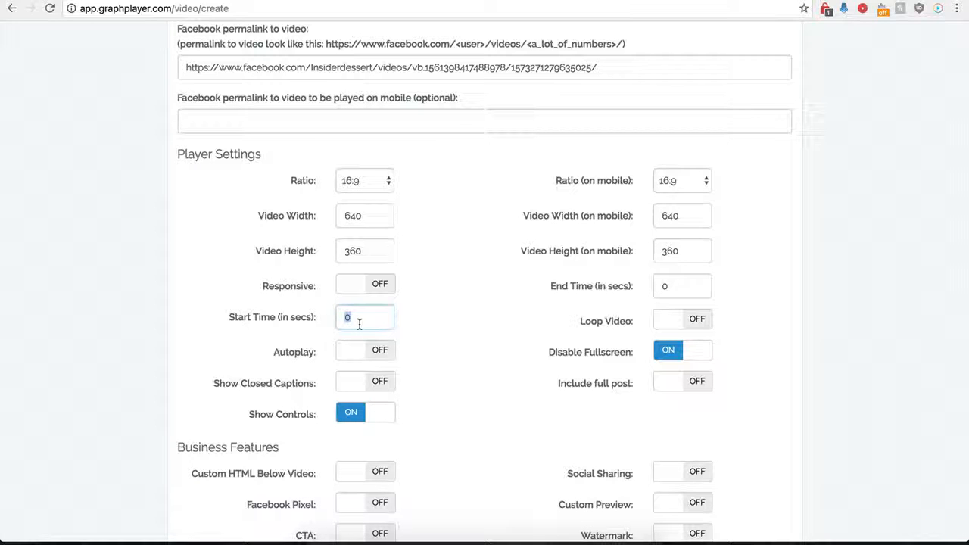
pyautogui.write('1')
pyautogui.doubleClick(657, 286)
pyautogui.write('30')
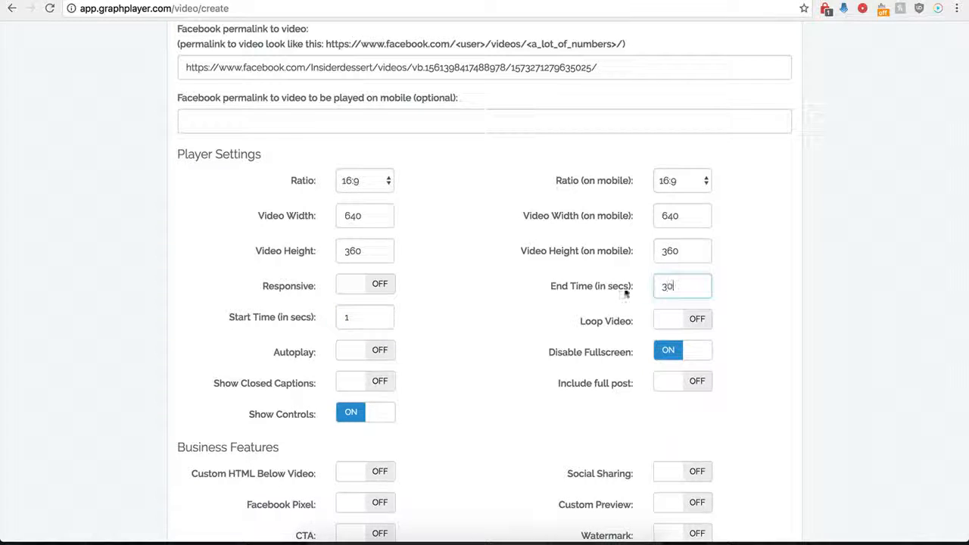
pyautogui.click(477, 308)
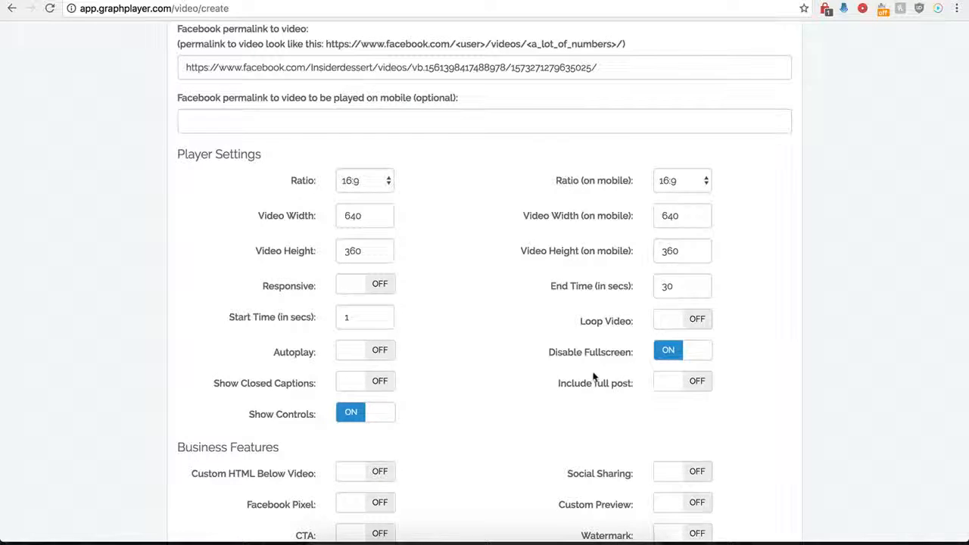
# Try including the full Facebook post with the player, and switch that option back off
pyautogui.scroll(1, 523, 337)
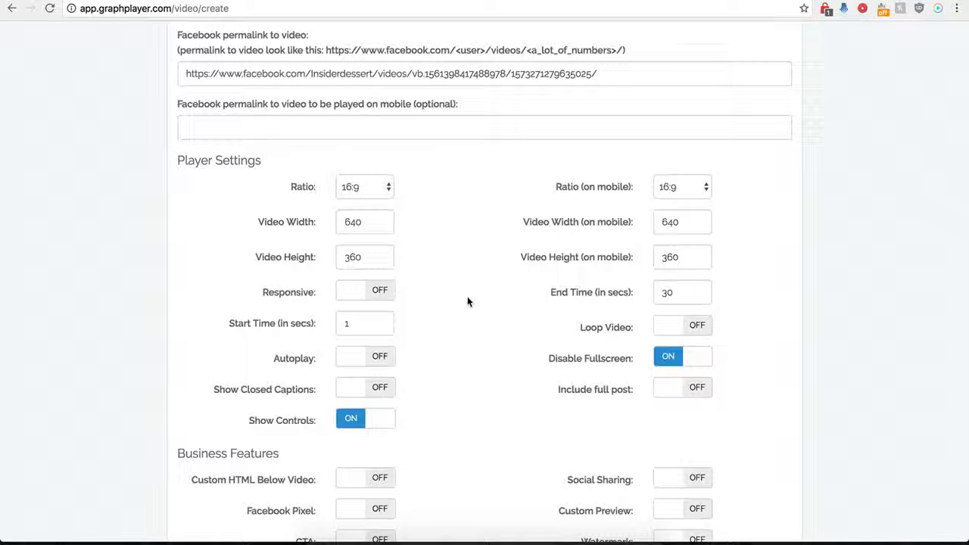
pyautogui.click(692, 395)
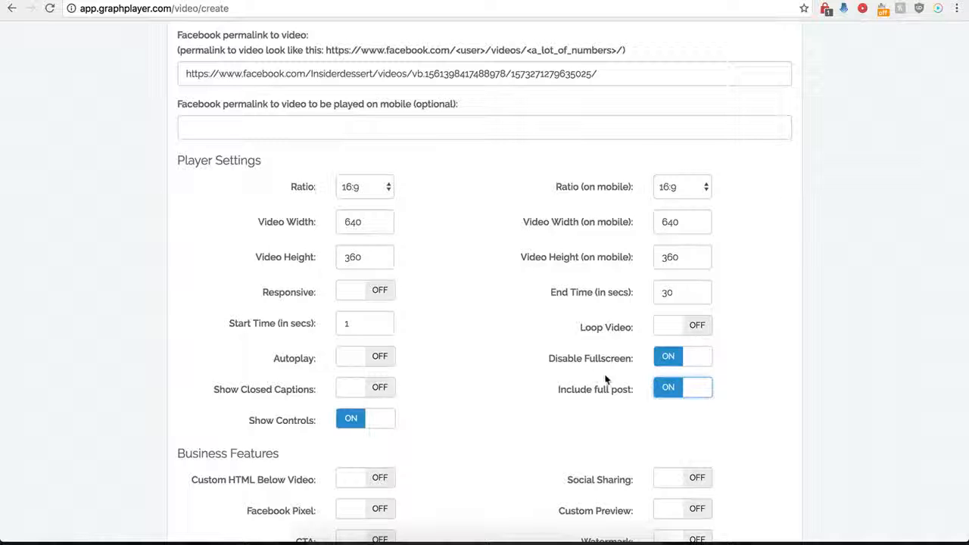
pyautogui.click(672, 390)
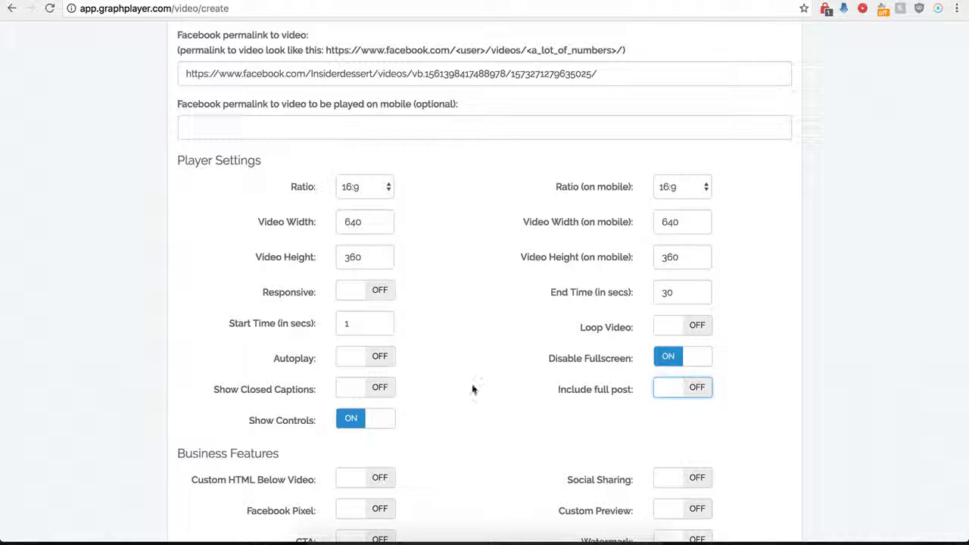
# Save the player and copy its complete secure embed script
pyautogui.scroll(-3, 472, 384)
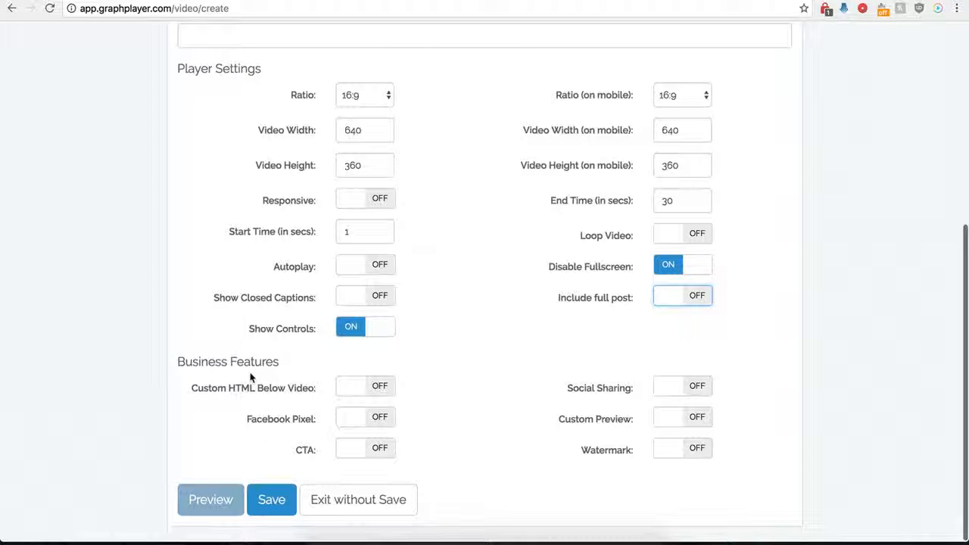
pyautogui.click(271, 493)
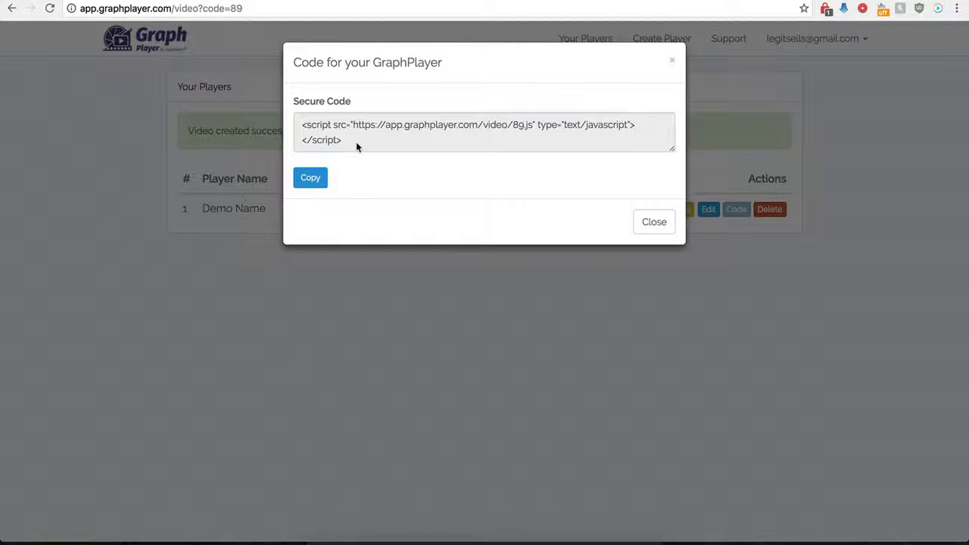
pyautogui.moveTo(356, 142); pyautogui.dragTo(298, 127)
pyautogui.hotkey('ctrl', 'c')
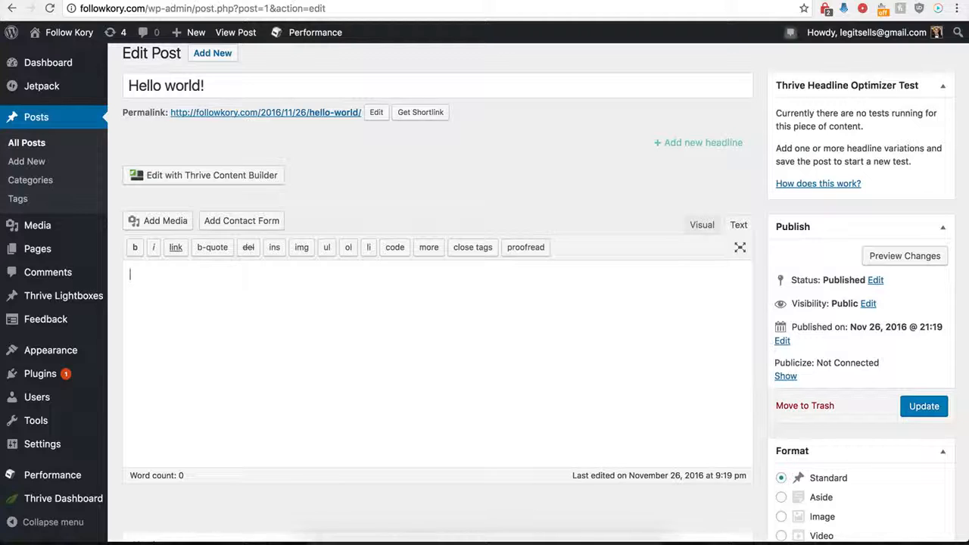
# Switch to WordPress, paste the player's embed script into the body of the "Hello world!" post, and update the post
pyautogui.click(246, 327)
pyautogui.hotkey('ctrl', 'v')
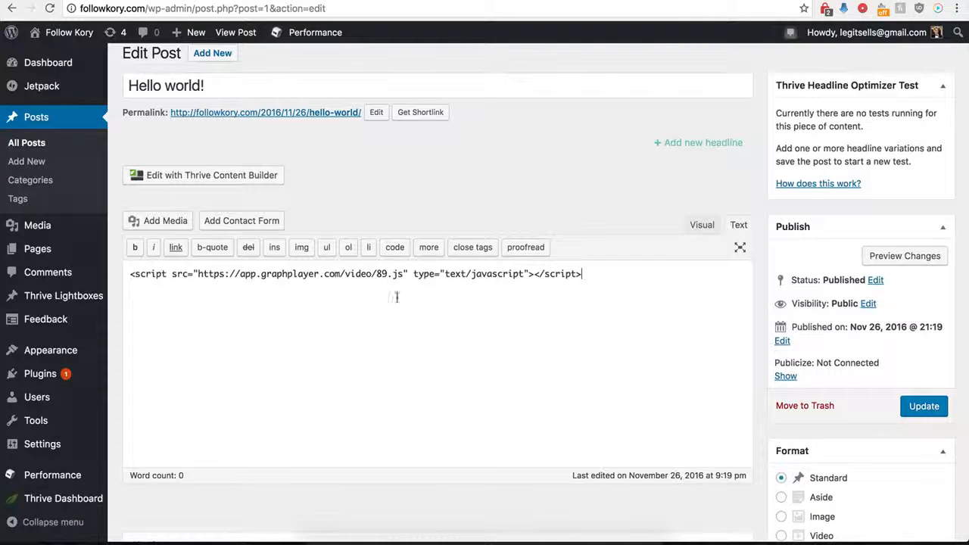
pyautogui.click(927, 407)
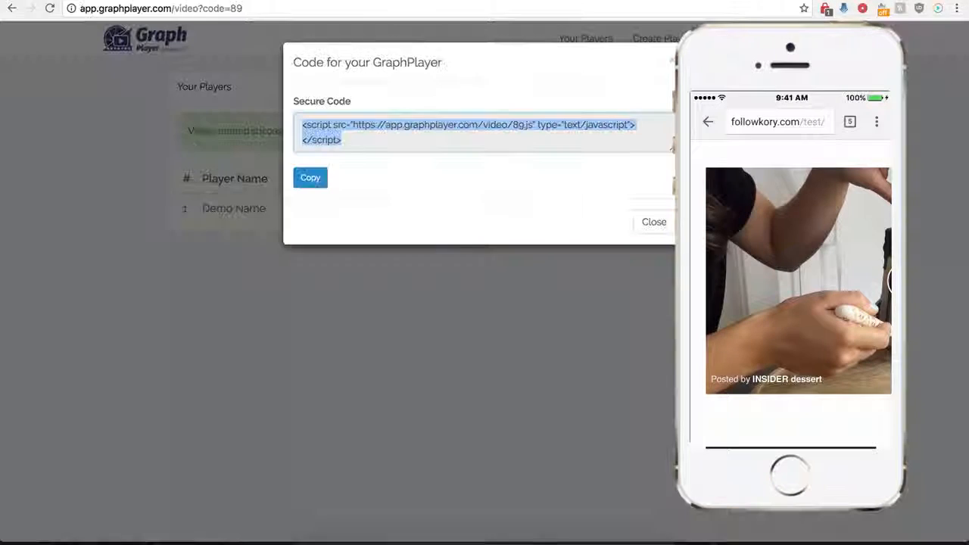
# Return to GraphPlayer, close the embed code window and open the Demo Name player's settings for editing
pyautogui.click(644, 230)
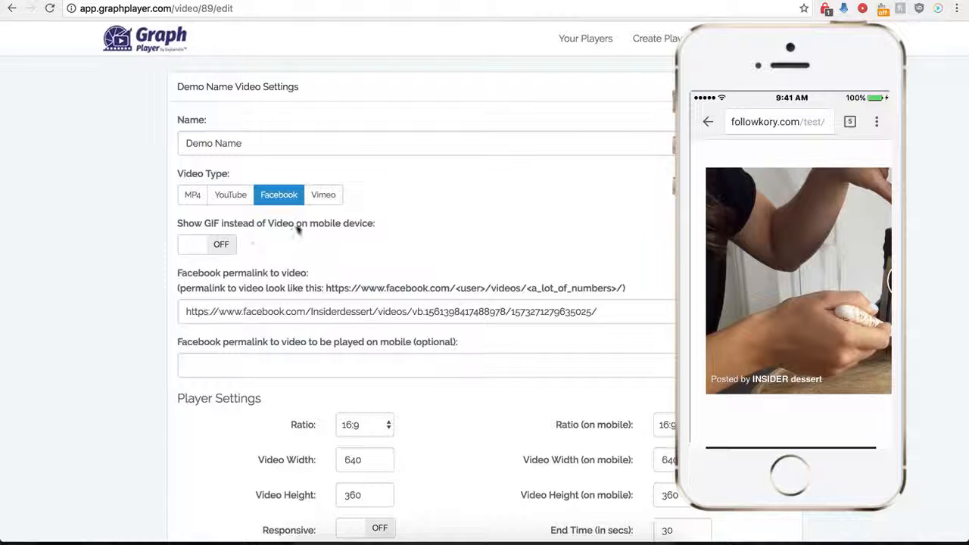
# Enable showing a GIF instead of the video on mobile devices, and copy the cake GIF's link from its GIPHY page
pyautogui.click(225, 245)
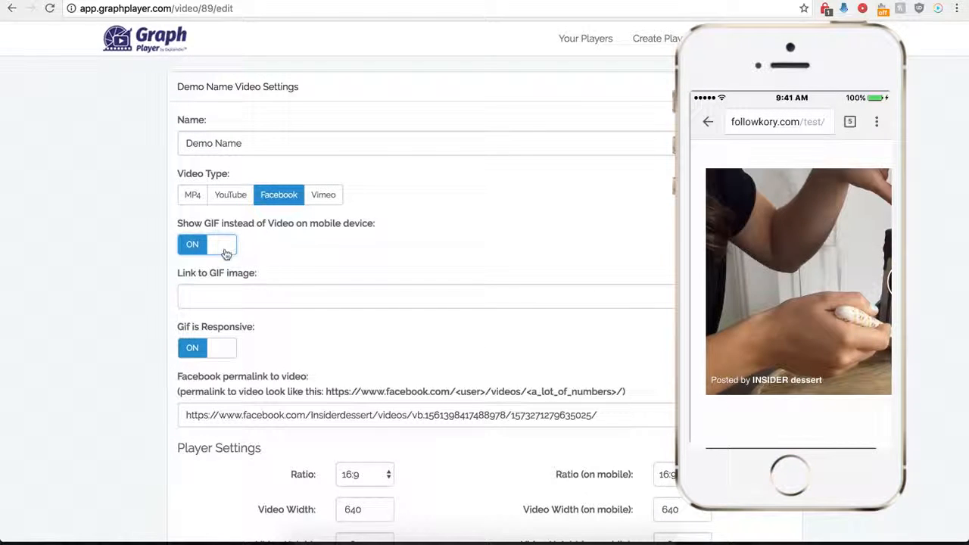
pyautogui.click(226, 295)
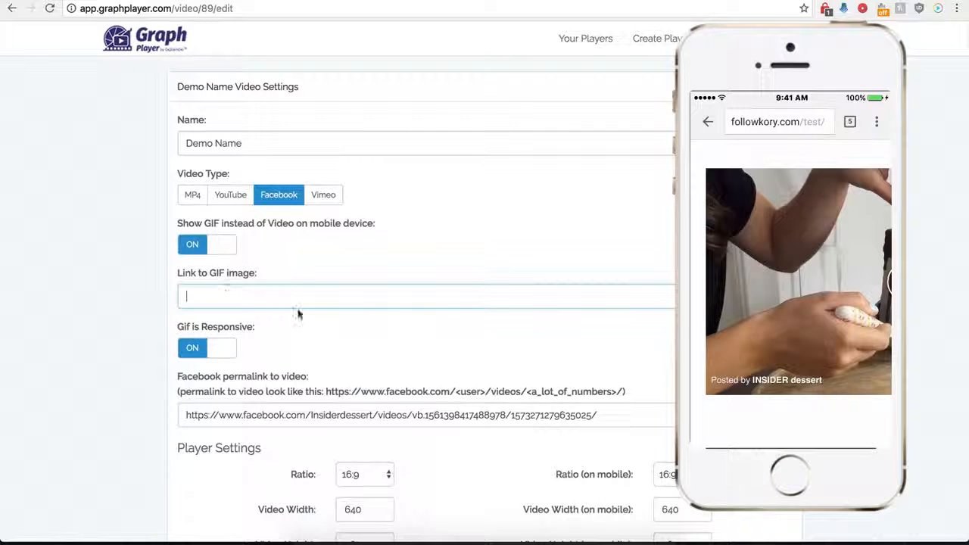
pyautogui.hotkey('ctrl', 'Tab')
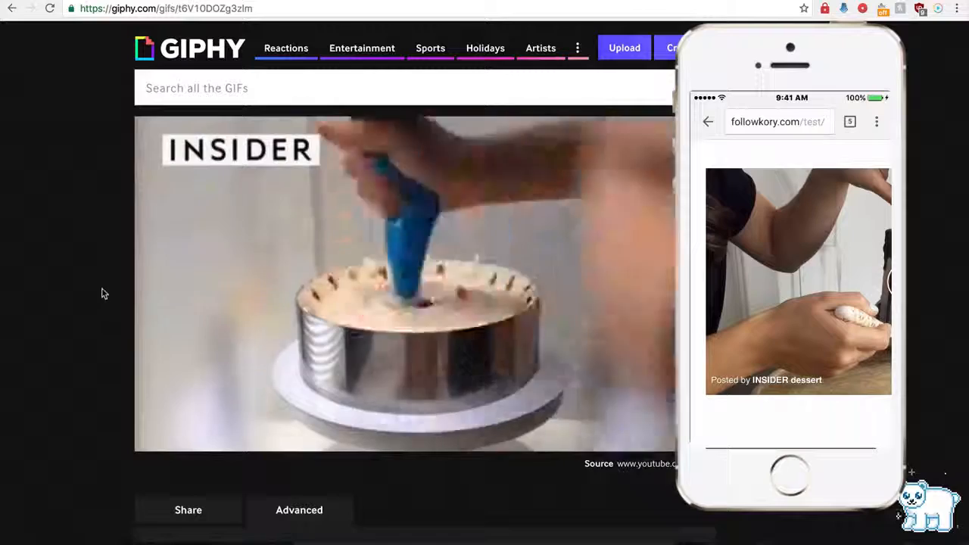
pyautogui.scroll(-1, 100, 311)
pyautogui.scroll(-1, 102, 310)
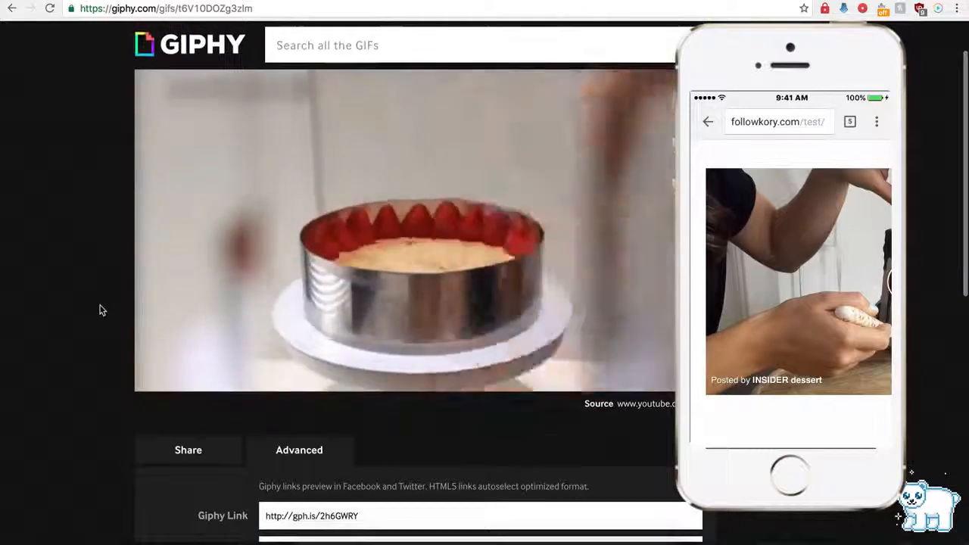
pyautogui.scroll(-4, 225, 312)
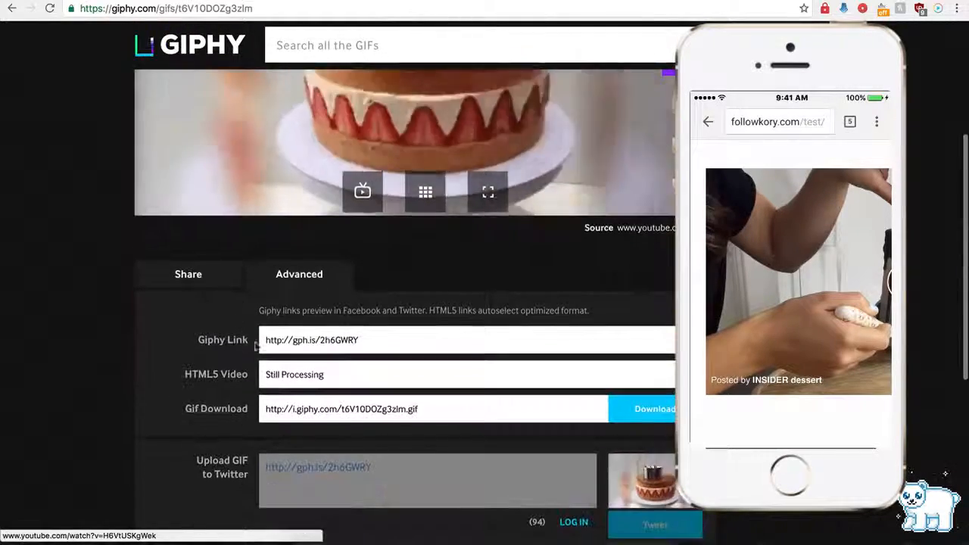
pyautogui.click(299, 343)
pyautogui.hotkey('ctrl', 'c')
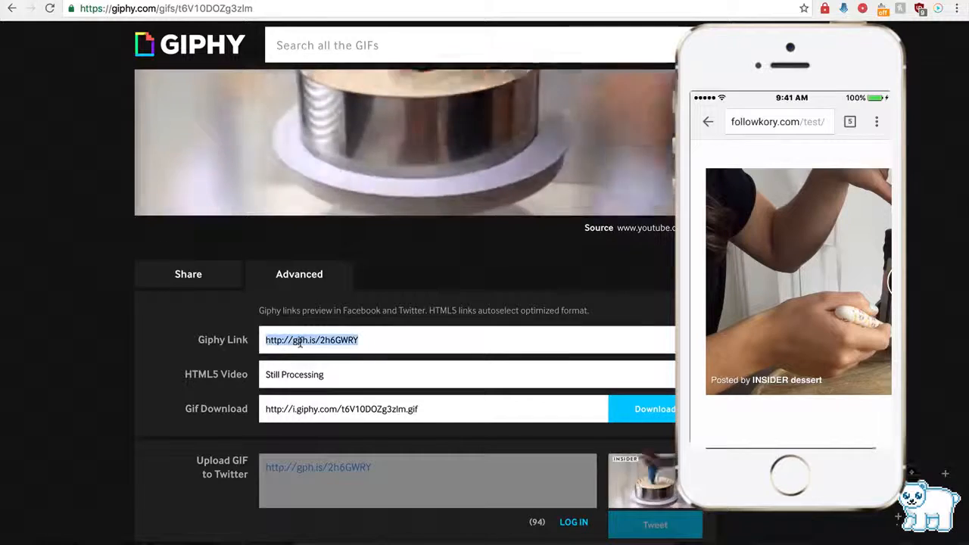
pyautogui.click(447, 1)
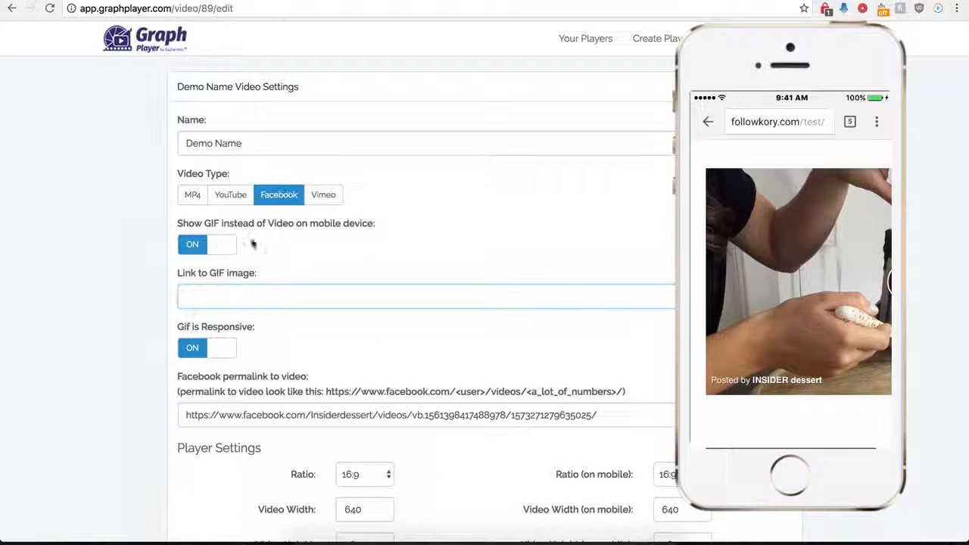
pyautogui.hotkey('ctrl', 'v')
pyautogui.scroll(-4, 146, 376)
pyautogui.scroll(-4, 146, 377)
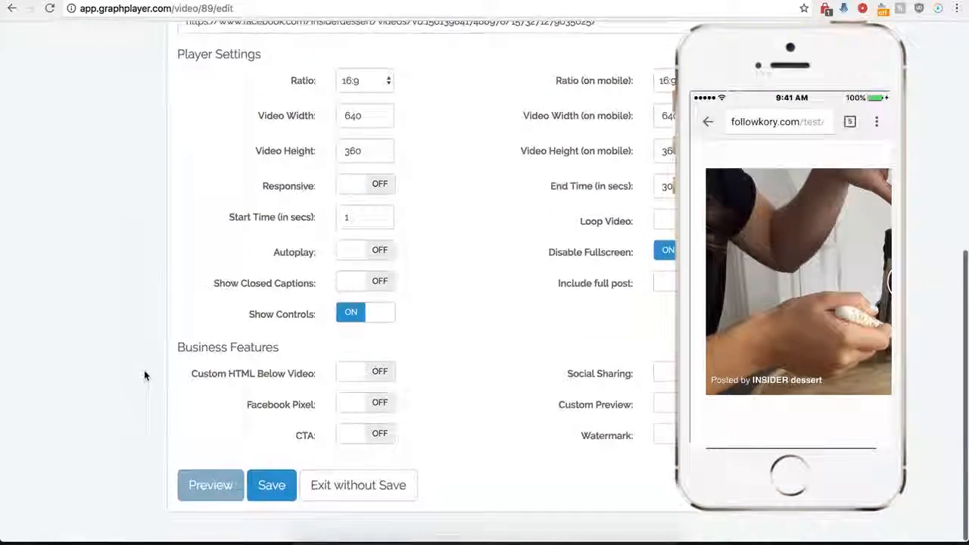
pyautogui.click(271, 500)
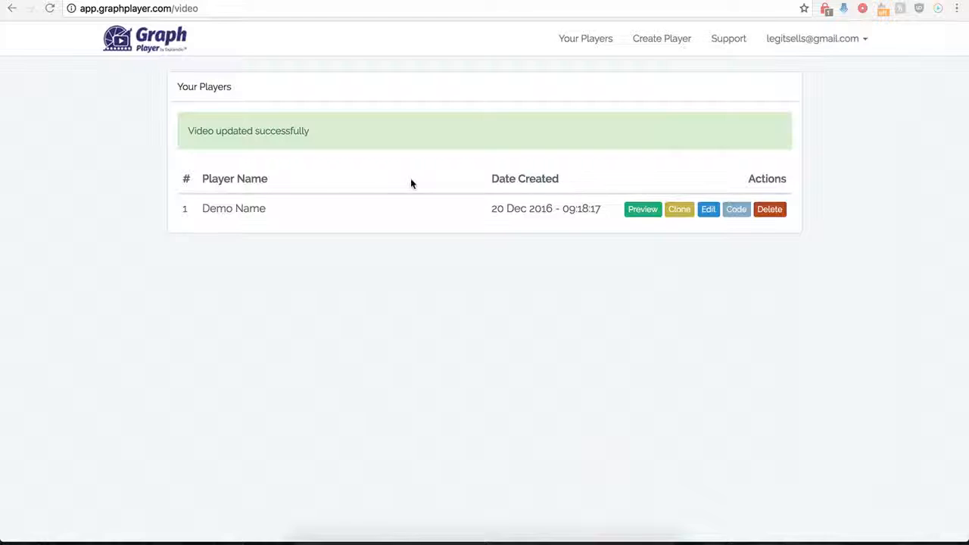
# Reopen the Demo Name player's settings, enable including the full post, and save the player
pyautogui.click(707, 212)
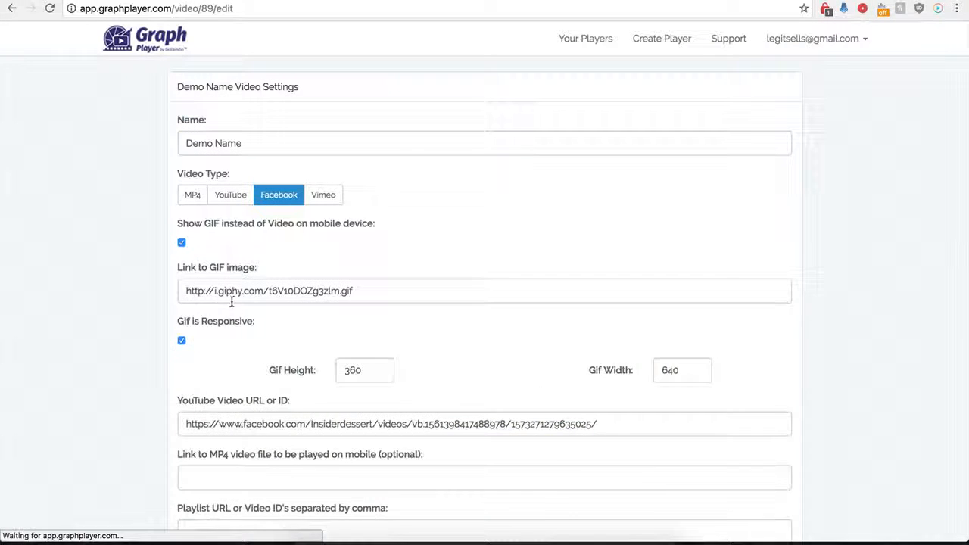
pyautogui.scroll(-2, 161, 366)
pyautogui.scroll(-5, 161, 366)
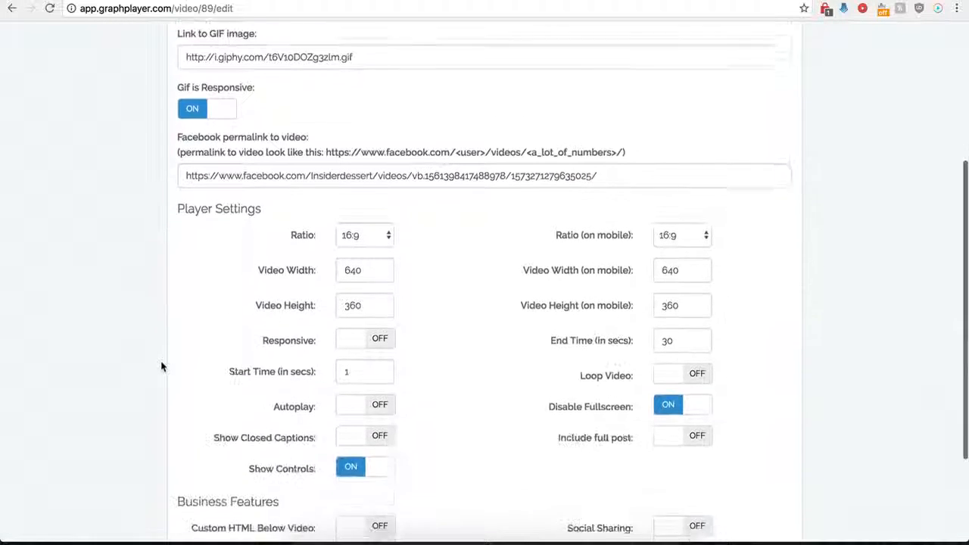
pyautogui.scroll(-1, 162, 366)
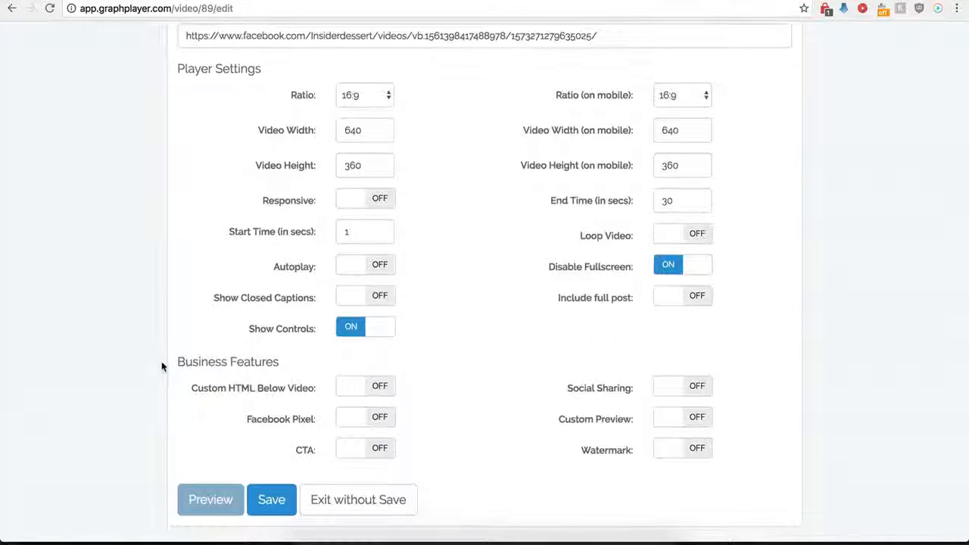
pyautogui.click(697, 297)
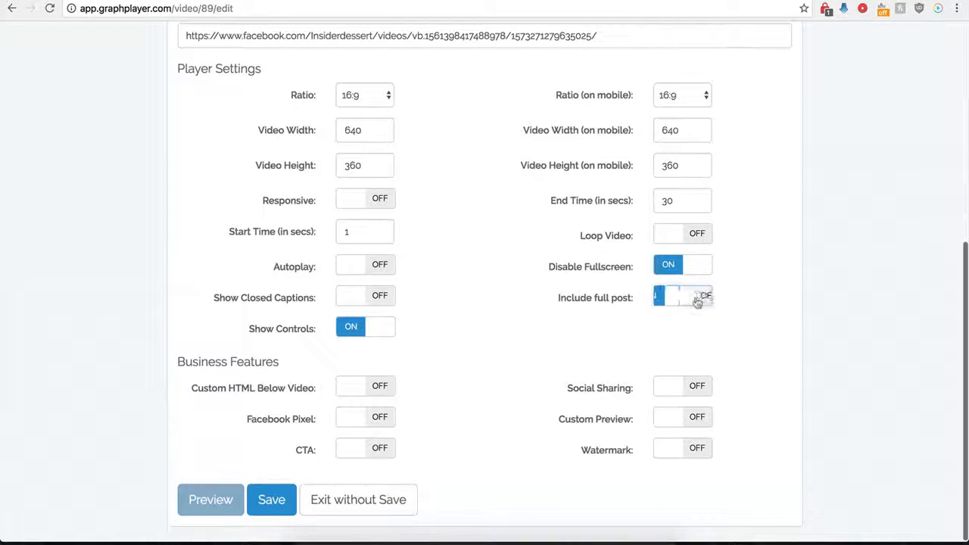
pyautogui.click(258, 500)
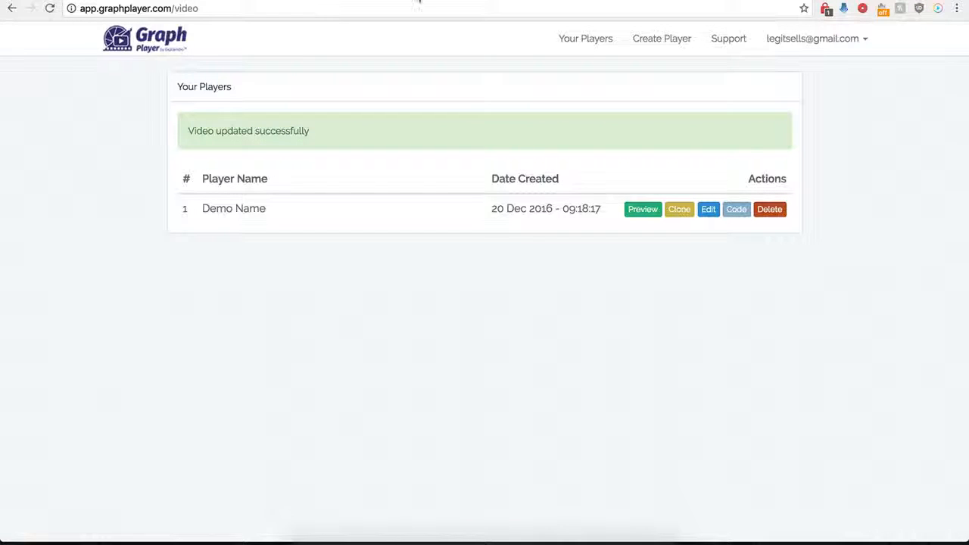
# Switch to the Test page and reload it, open the embedded post's comments on Facebook, and close that page
pyautogui.click(419, 0)
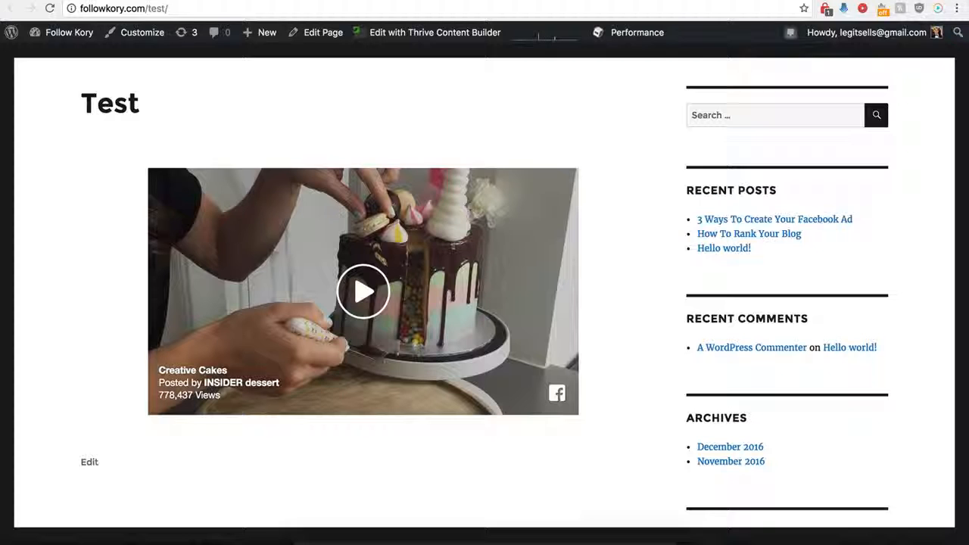
pyautogui.click(51, 10)
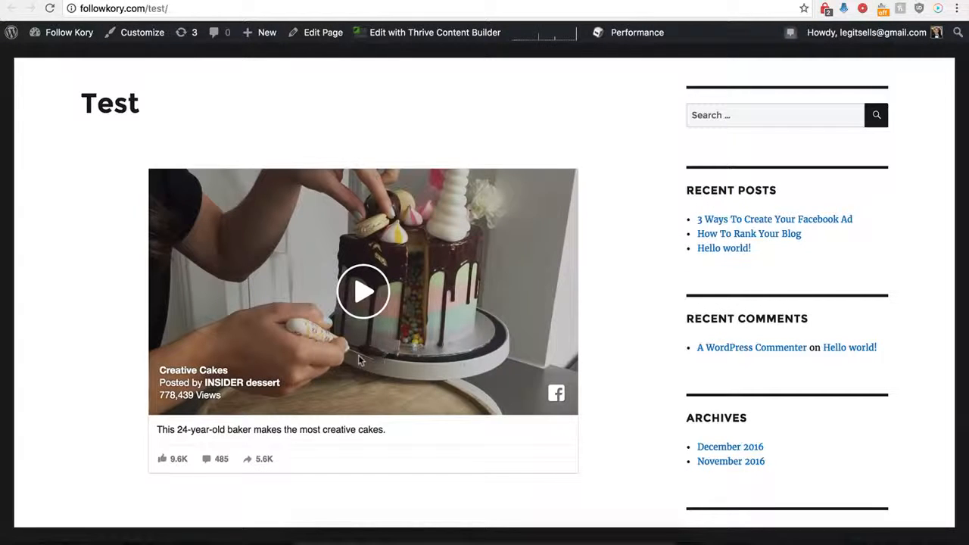
pyautogui.scroll(-1, 149, 443)
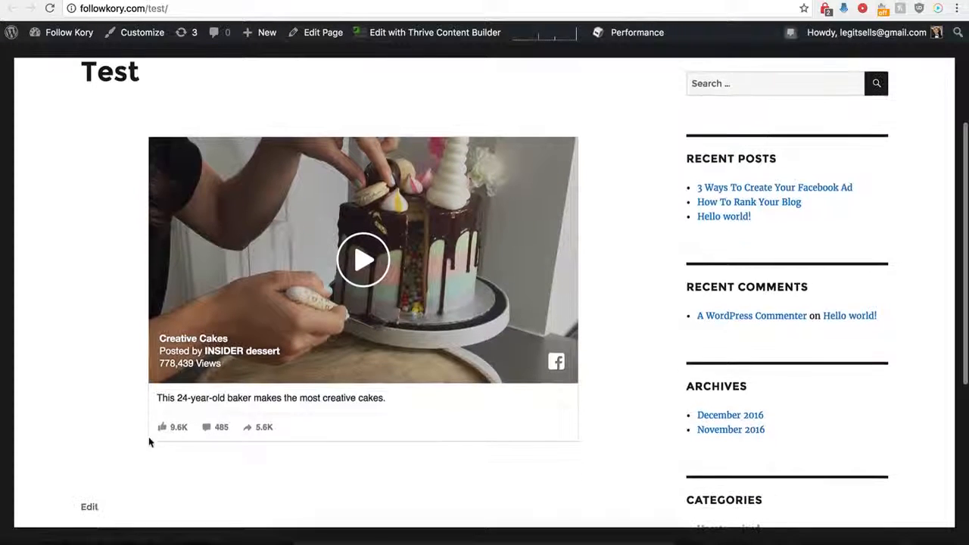
pyautogui.click(208, 430)
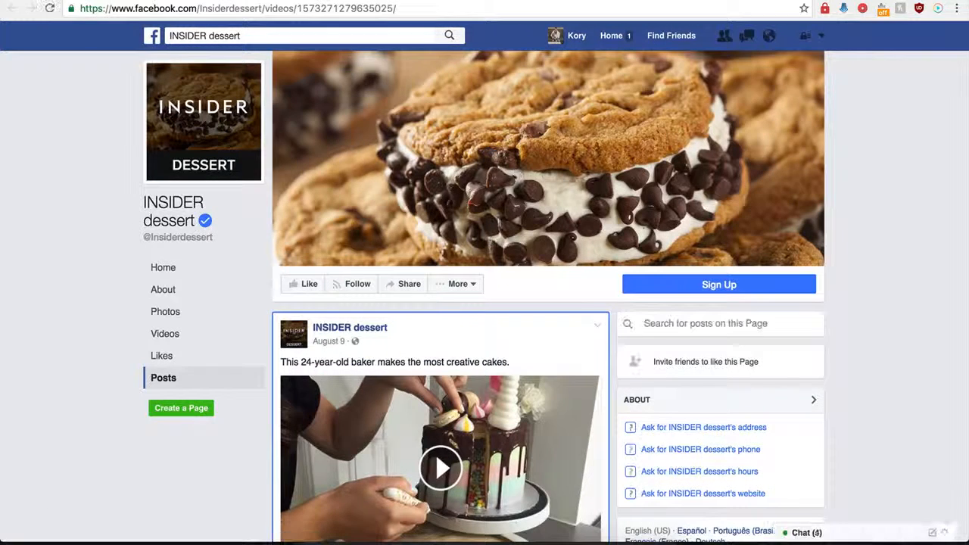
pyautogui.press('super+w')
# Return to GraphPlayer, open the Demo Name player's settings again, and enable custom HTML below the video
pyautogui.hotkey('ctrl', 'shift', 'Tab')
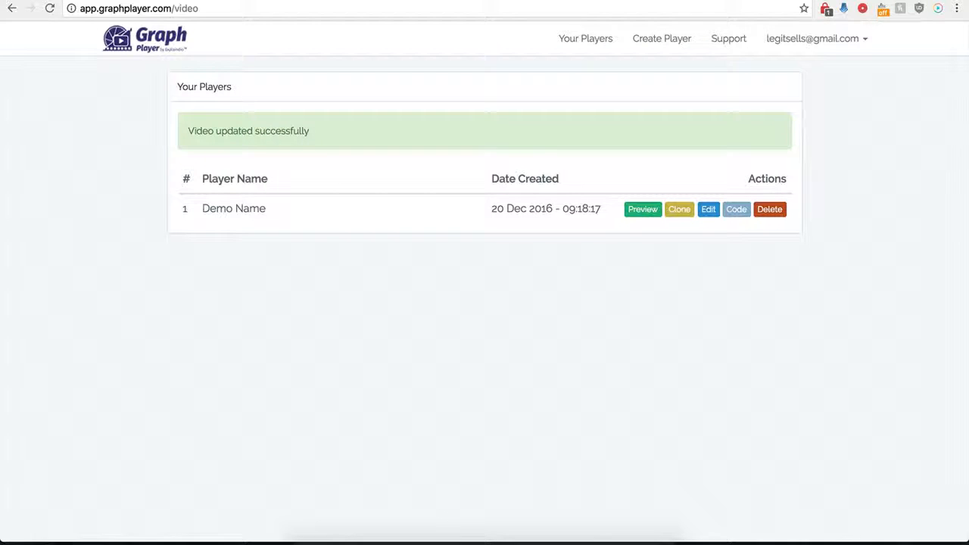
pyautogui.click(711, 216)
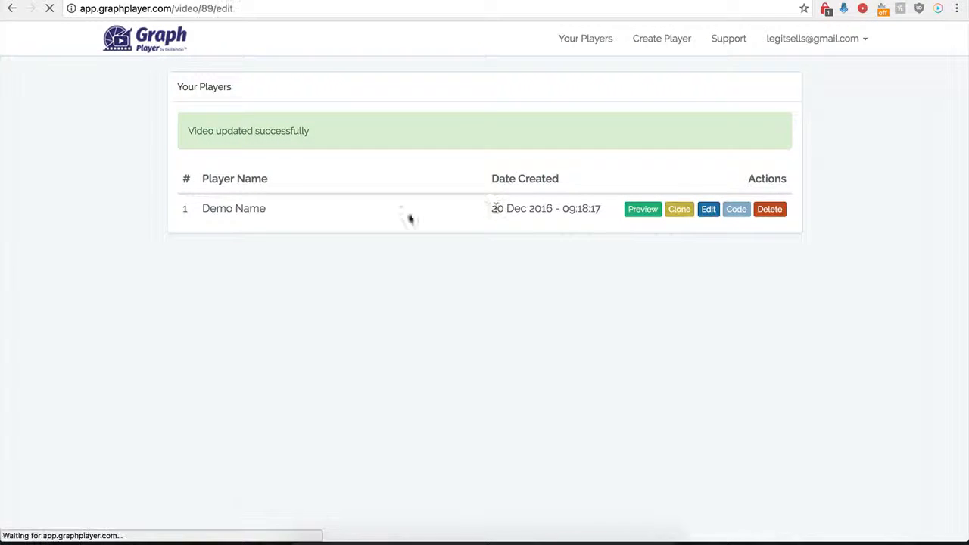
pyautogui.scroll(-5, 211, 375)
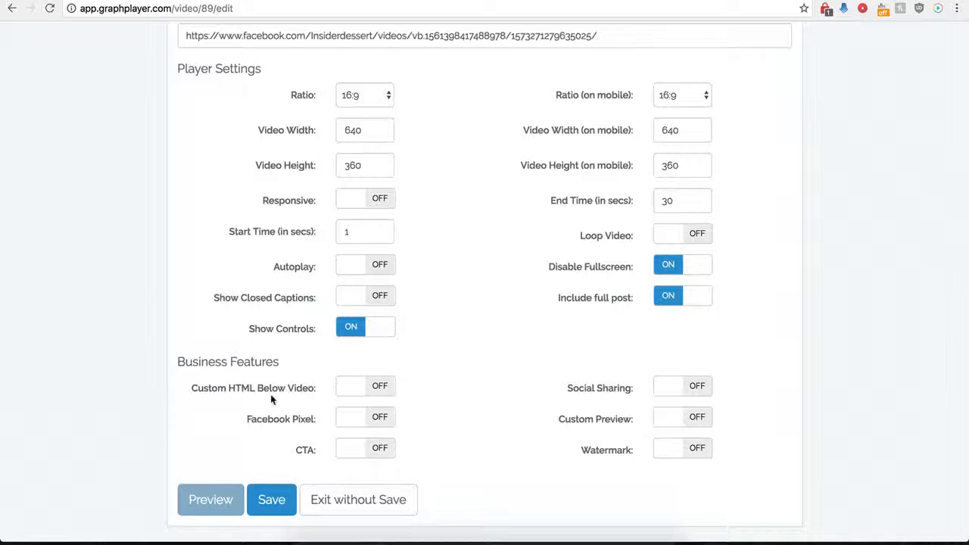
pyautogui.click(377, 386)
pyautogui.scroll(-2, 412, 420)
pyautogui.scroll(-2, 412, 420)
pyautogui.click(357, 298)
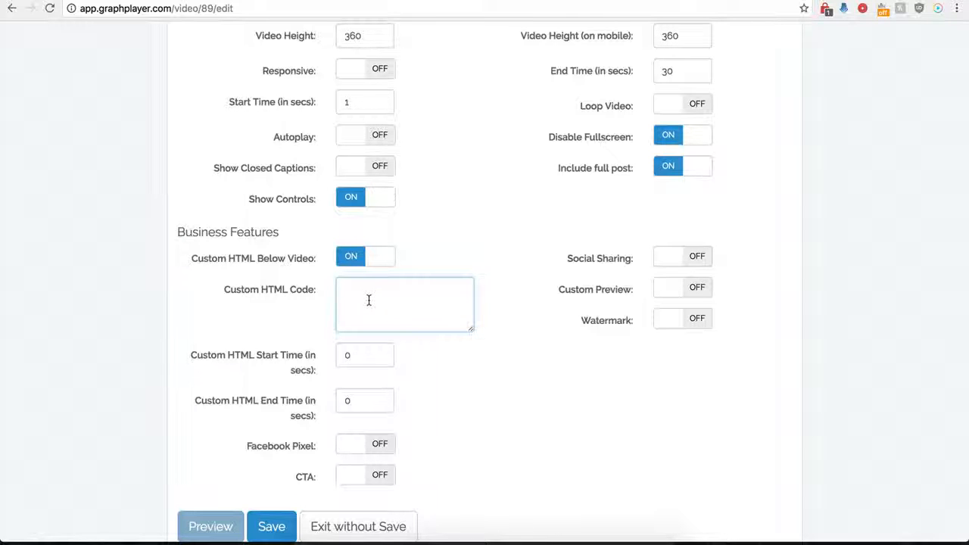
# Try a custom HTML start time of 120 seconds
pyautogui.moveTo(359, 359); pyautogui.dragTo(335, 358)
pyautogui.moveTo(364, 398); pyautogui.dragTo(336, 400)
pyautogui.click(353, 357)
pyautogui.click(376, 301)
pyautogui.scroll(4, 375, 301)
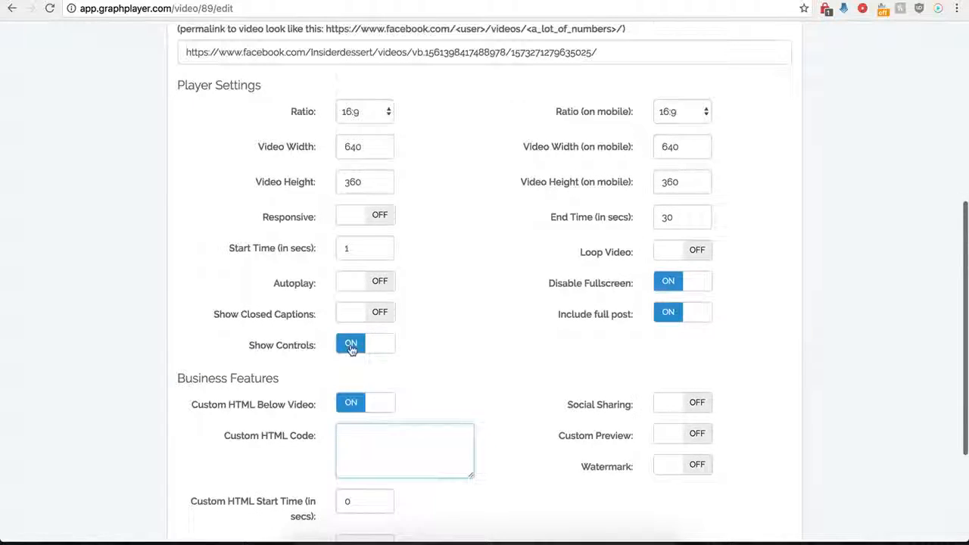
pyautogui.scroll(-2, 351, 345)
pyautogui.scroll(-1, 368, 356)
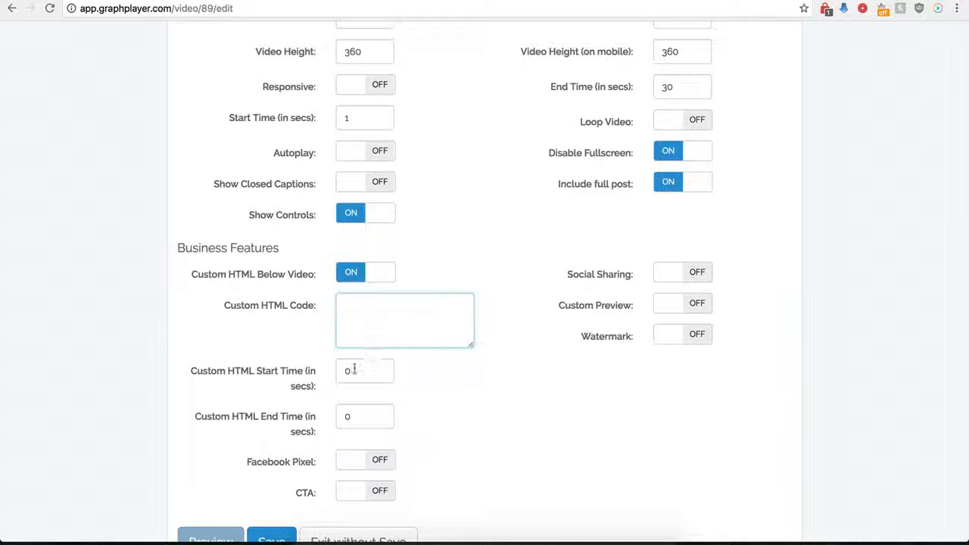
pyautogui.moveTo(371, 370); pyautogui.dragTo(338, 371)
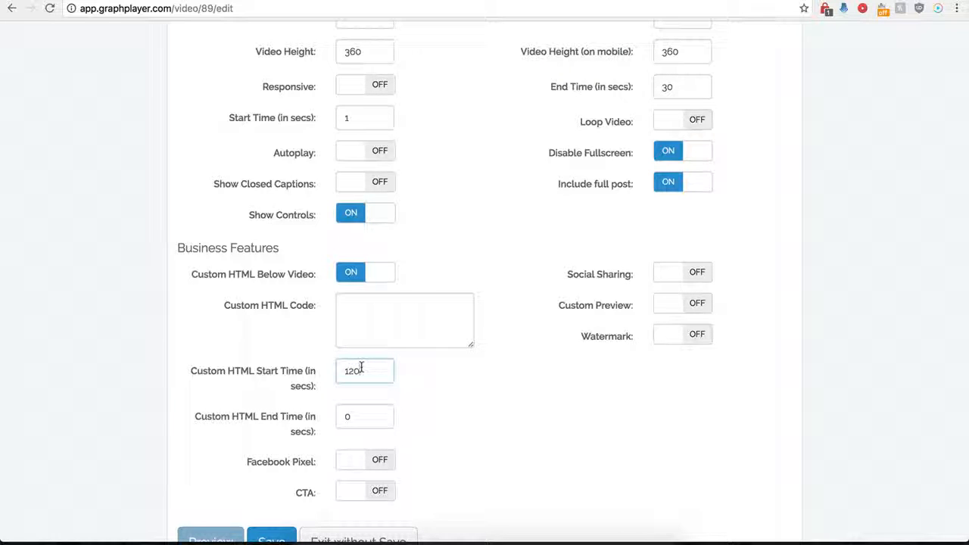
# Paste the HTML for a centered buy-now-button-16.png image into the Custom HTML Code field, and enlarge the field to fit it
pyautogui.click(360, 312)
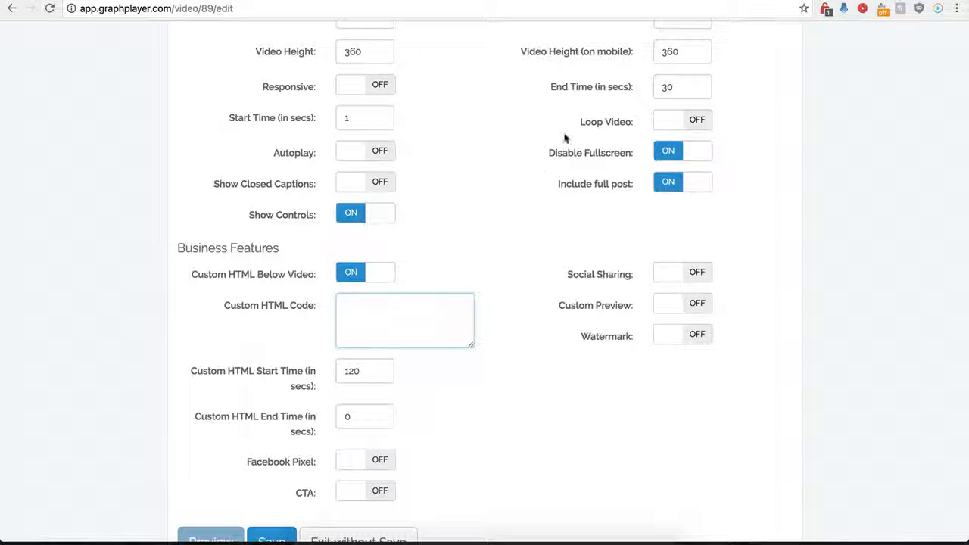
pyautogui.scroll(-1, 429, 314)
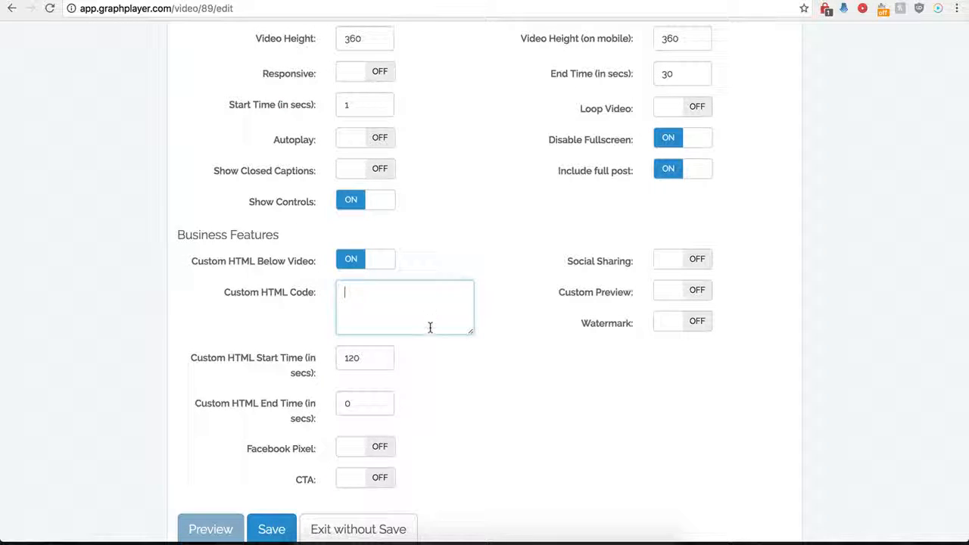
pyautogui.hotkey('ctrl', 'v')
pyautogui.moveTo(470, 335); pyautogui.dragTo(504, 378)
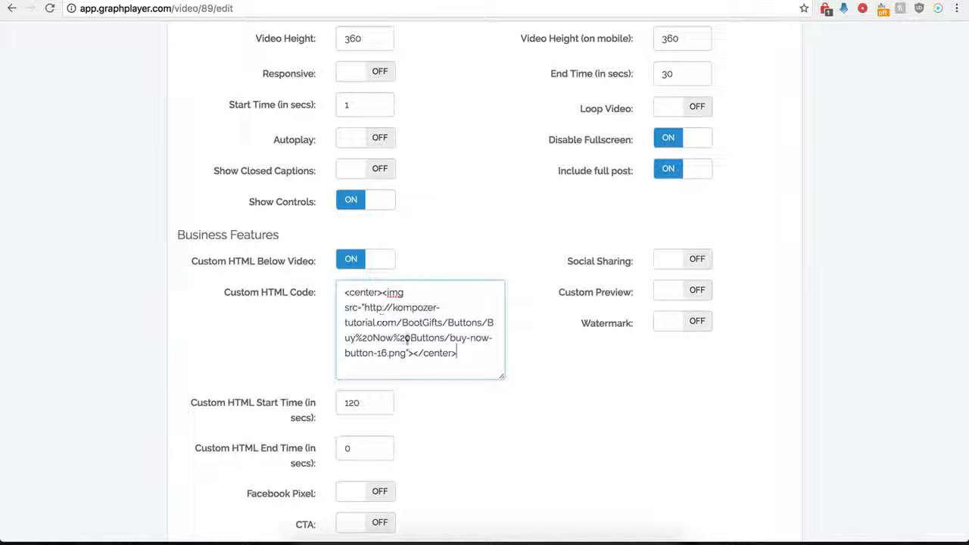
# Set the custom HTML start time to 0 seconds and save the player
pyautogui.click(362, 402)
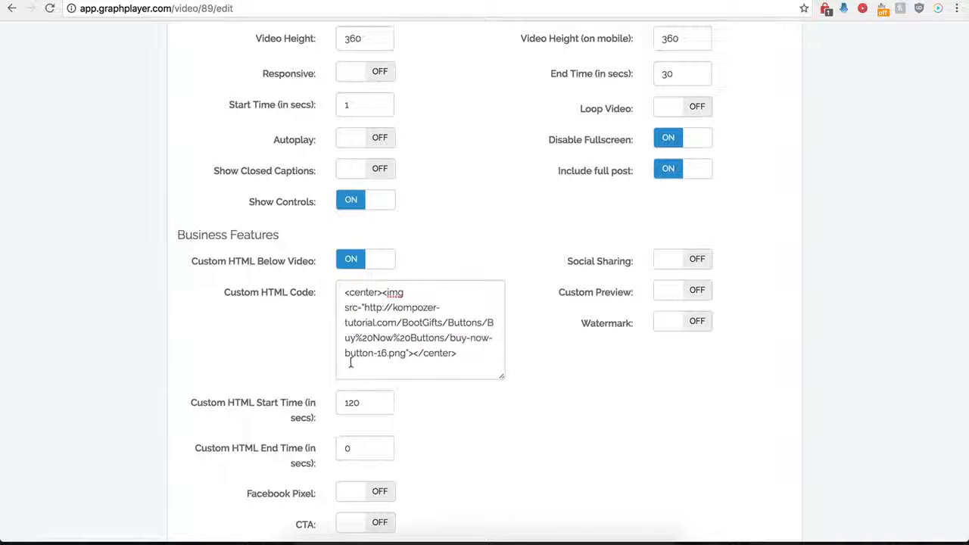
pyautogui.doubleClick(350, 403)
pyautogui.write('0')
pyautogui.click(452, 455)
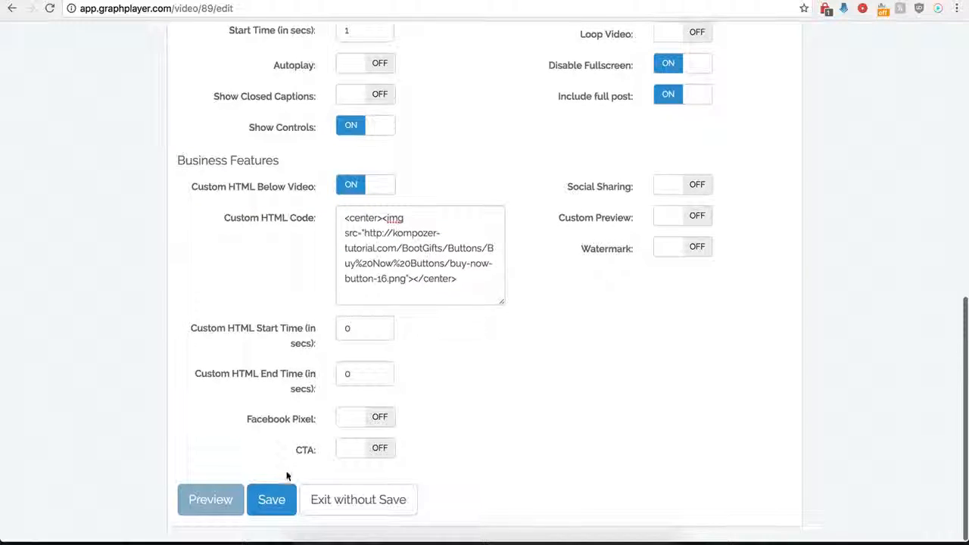
pyautogui.click(271, 499)
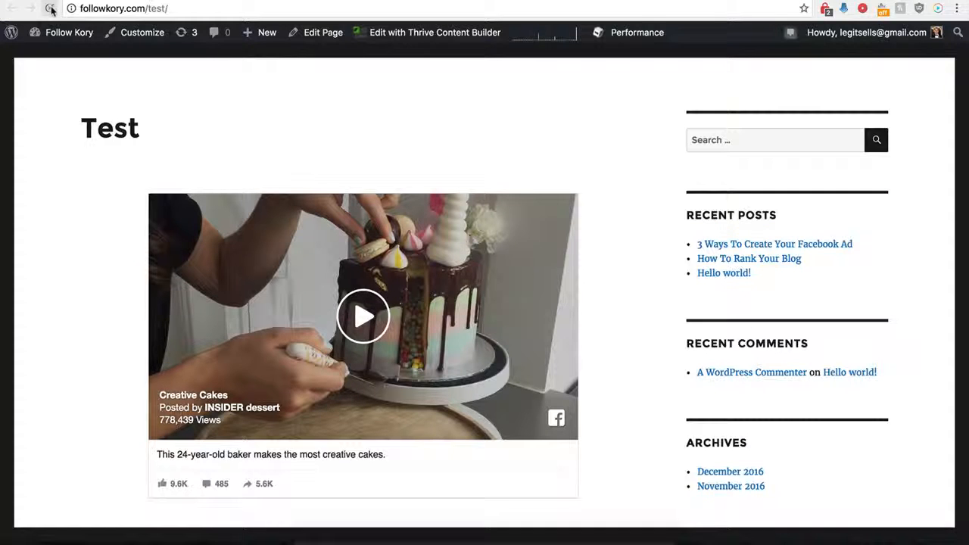
# Reload the Test page and examine the custom HTML content below the embedded video
pyautogui.click(50, 9)
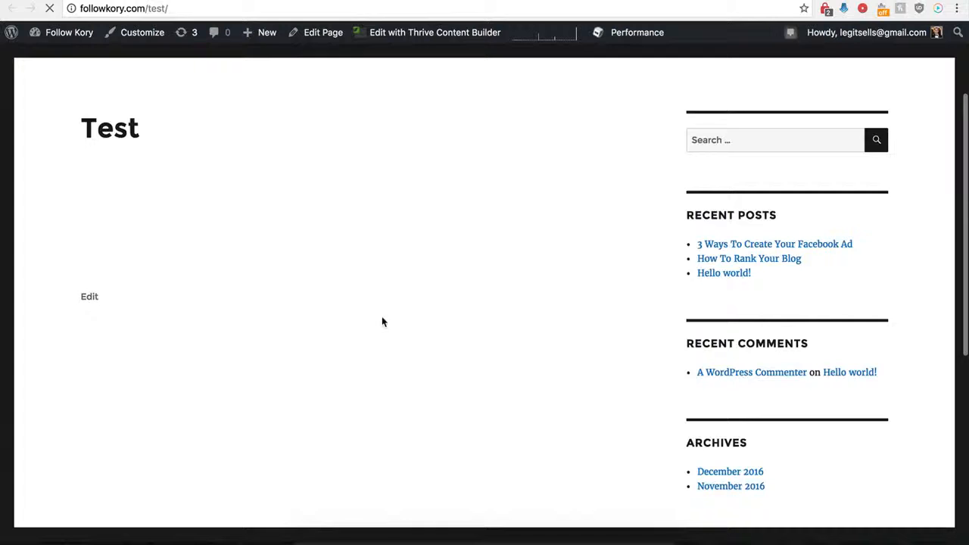
pyautogui.scroll(-2, 346, 341)
pyautogui.scroll(-4, 346, 340)
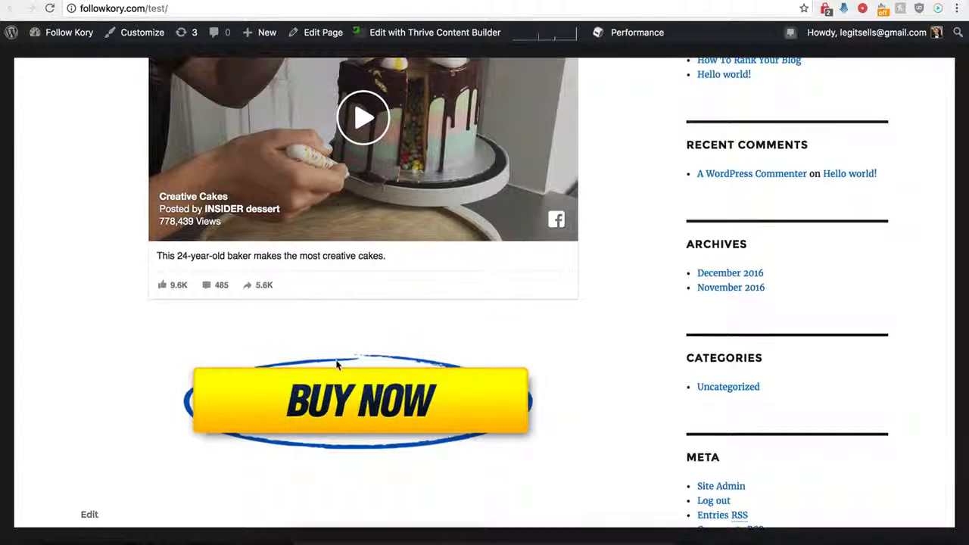
pyautogui.scroll(2, 349, 352)
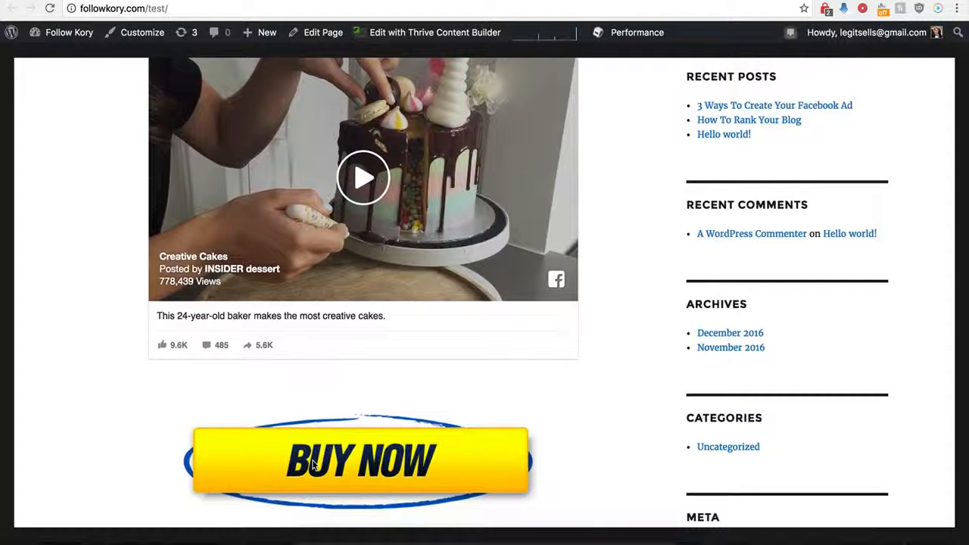
pyautogui.scroll(2, 331, 426)
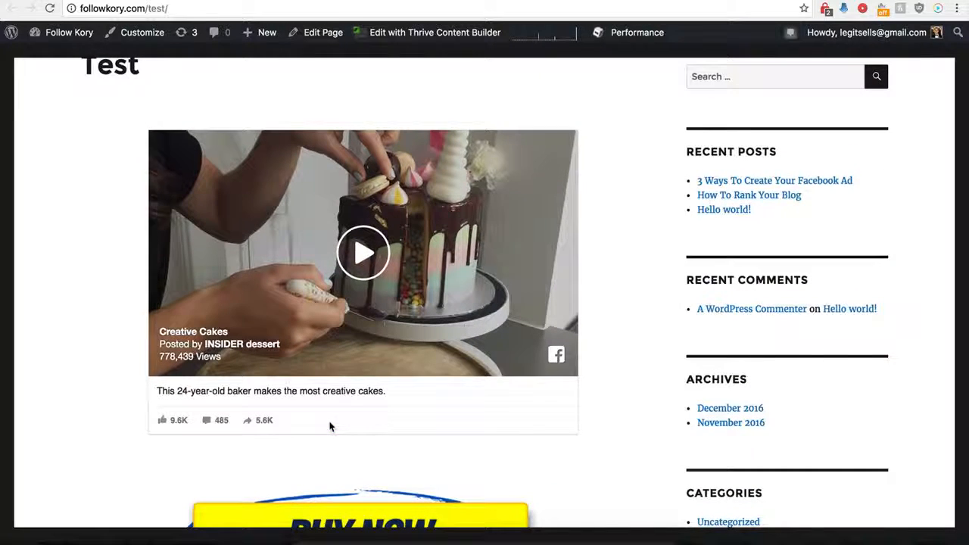
# Open the Demo Name player's settings and turn off Custom HTML Below Video
pyautogui.scroll(-1, 330, 426)
pyautogui.scroll(3, 331, 426)
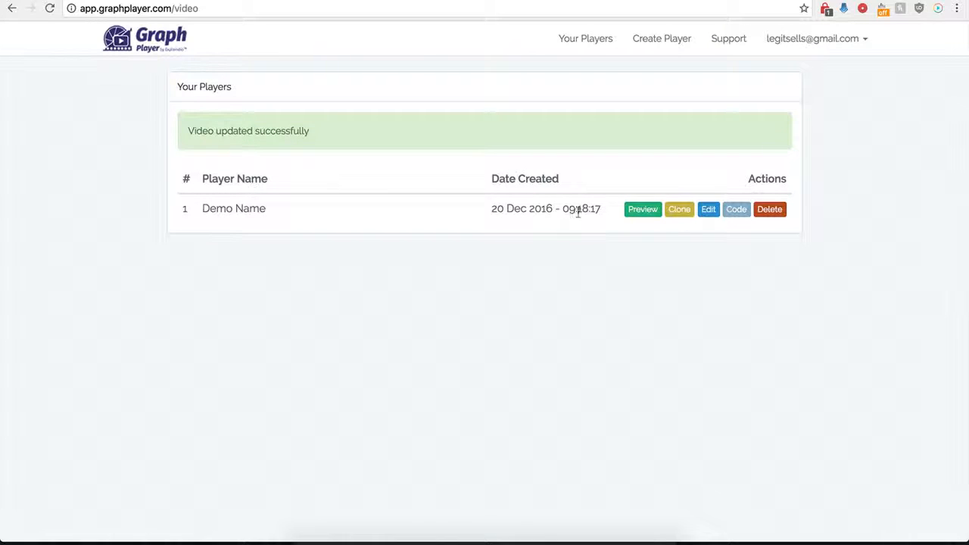
pyautogui.click(708, 210)
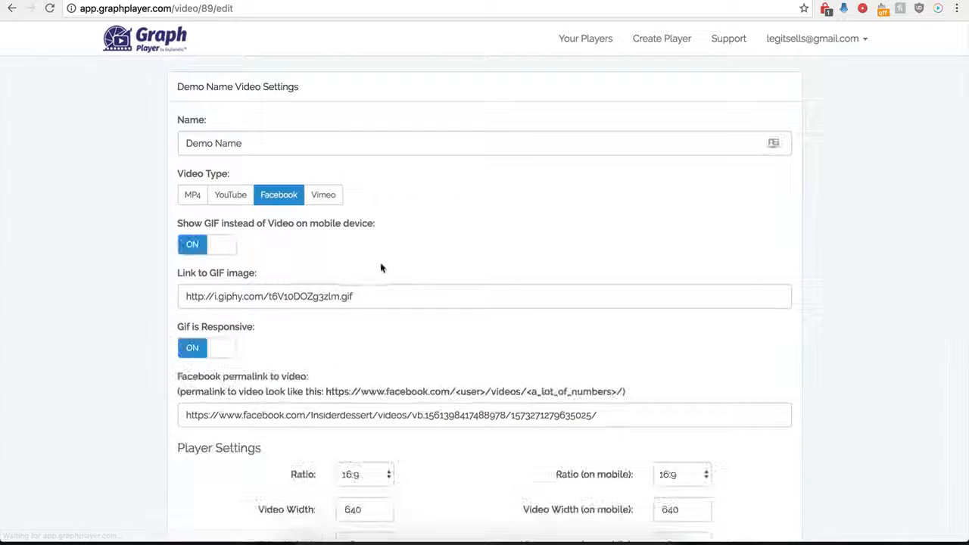
pyautogui.scroll(-5, 172, 412)
pyautogui.scroll(-2, 171, 412)
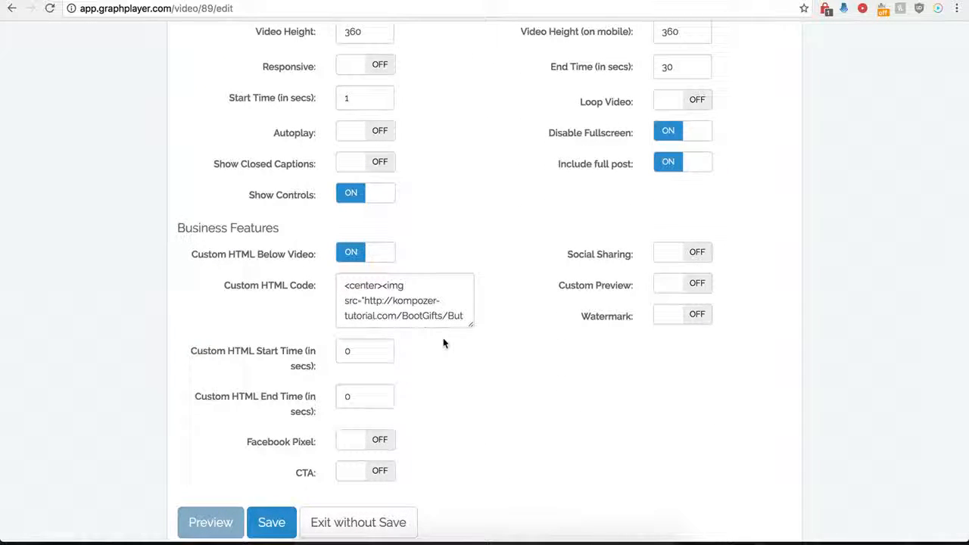
pyautogui.click(351, 253)
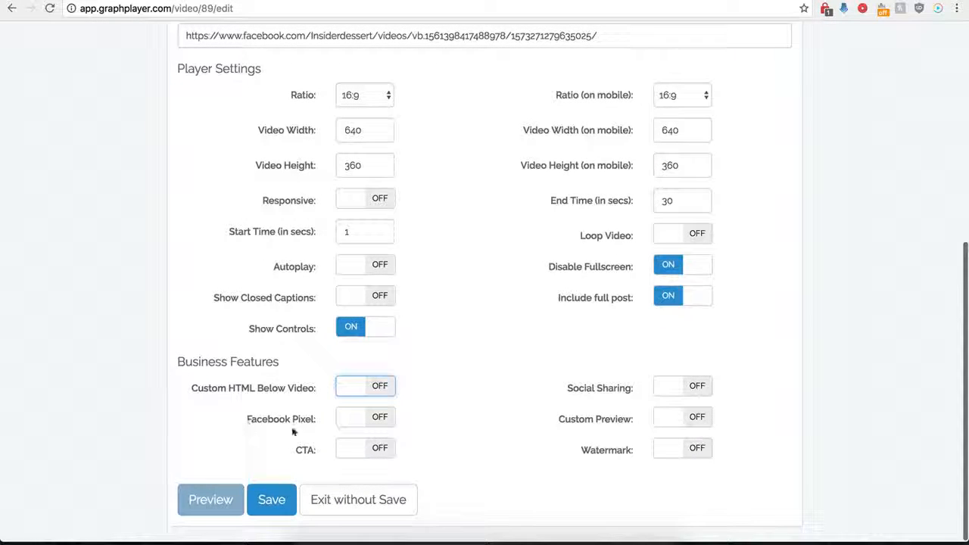
# Turn on Facebook Pixel to examine its code and timing fields, and switch it off again
pyautogui.click(381, 420)
pyautogui.scroll(-2, 333, 440)
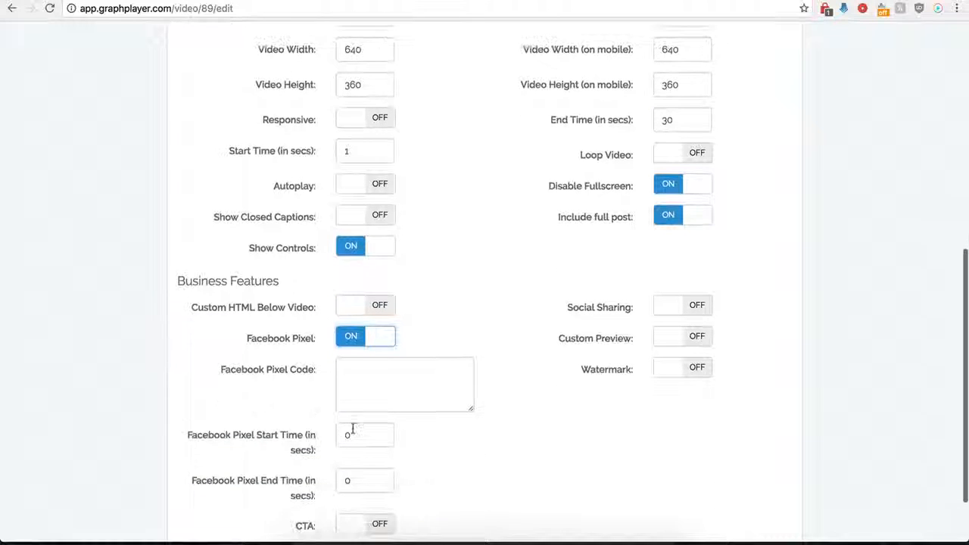
pyautogui.scroll(-1, 379, 379)
pyautogui.click(377, 351)
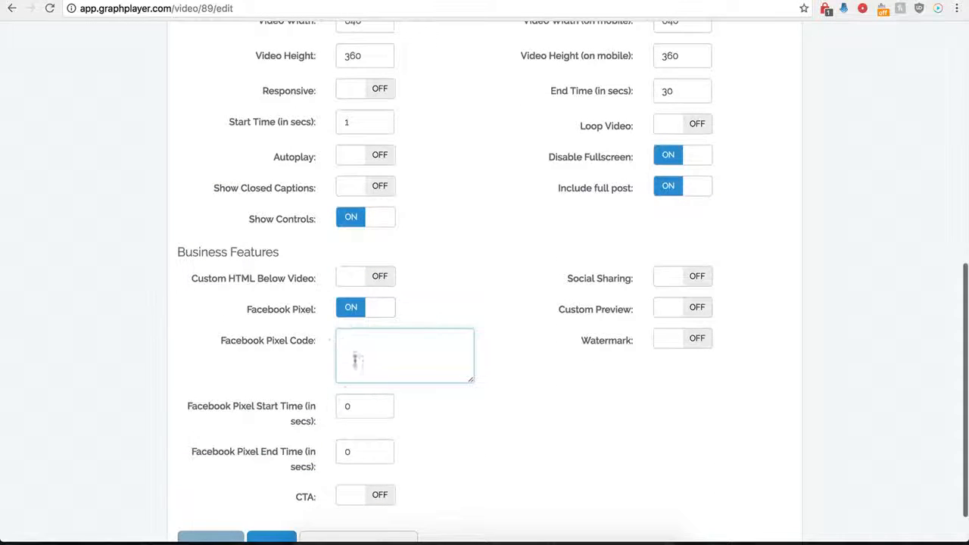
pyautogui.click(352, 309)
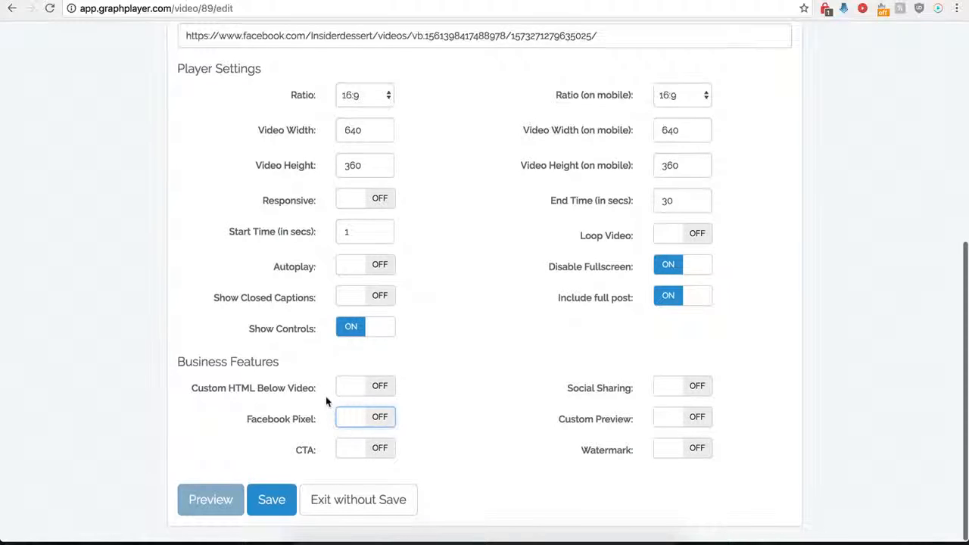
# Turn on the CTA feature and paste the kompozer-tutorial.com button image address as the CTA Image Url
pyautogui.click(382, 450)
pyautogui.scroll(-5, 437, 476)
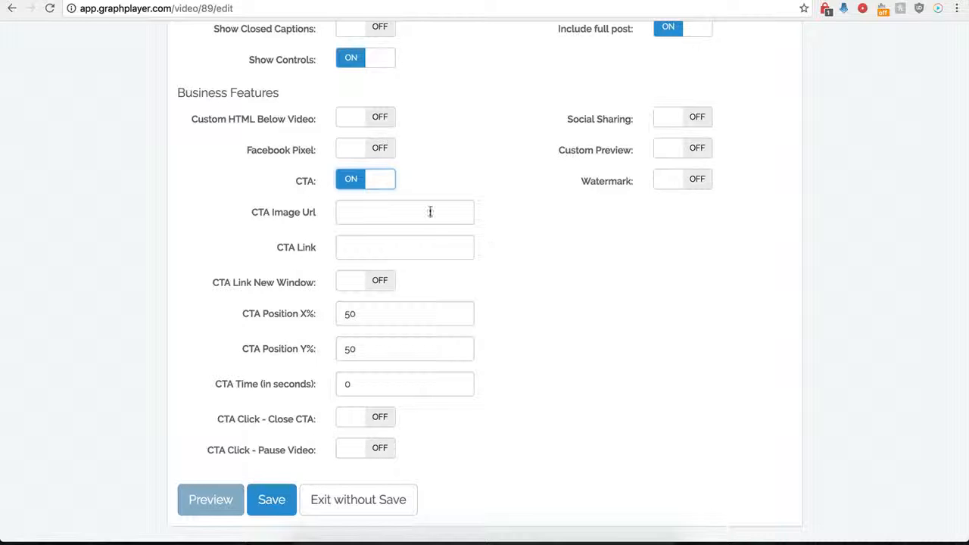
pyautogui.click(360, 211)
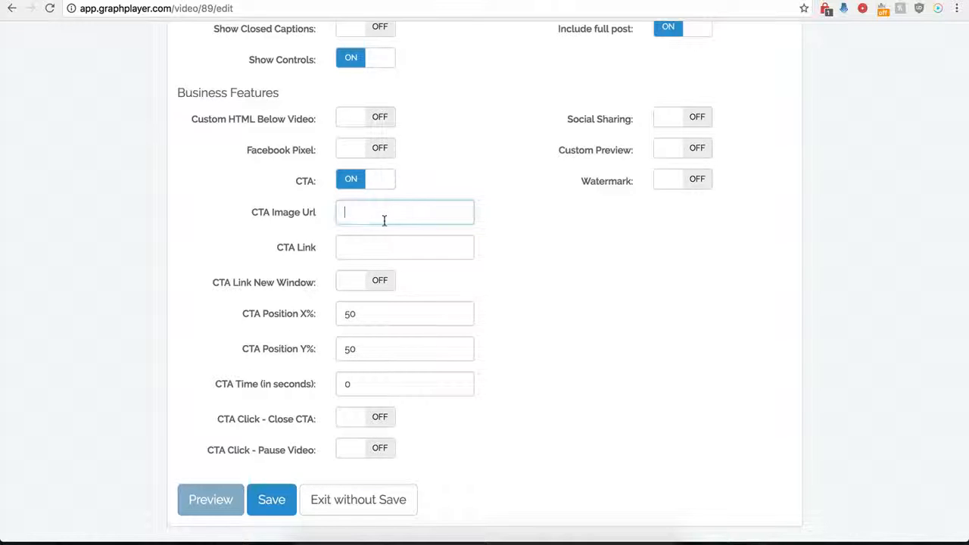
pyautogui.hotkey('ctrl', 'v')
pyautogui.click(353, 250)
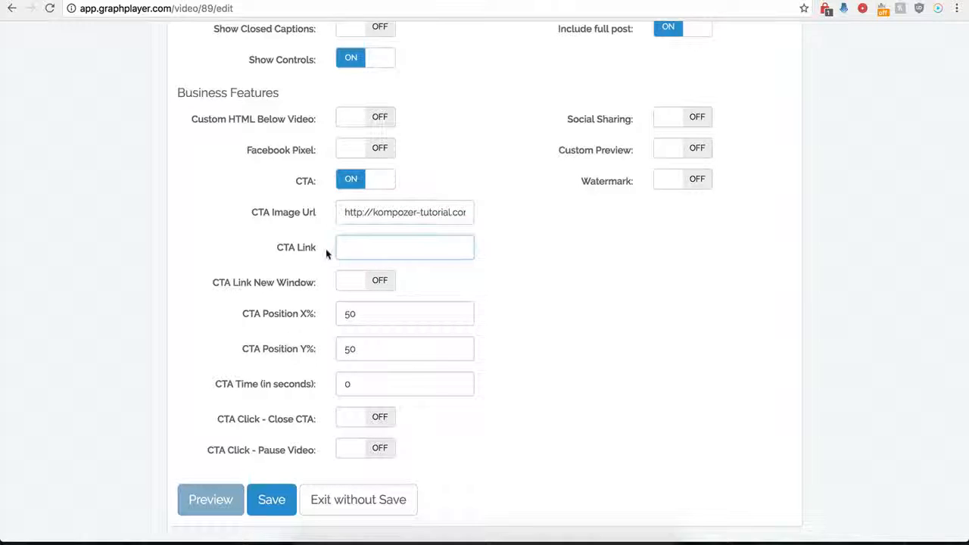
pyautogui.click(360, 250)
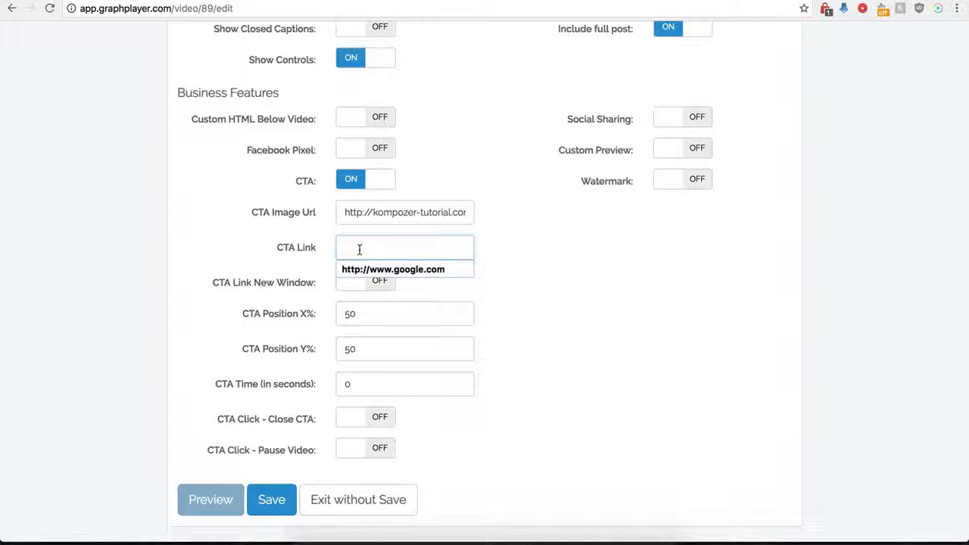
pyautogui.click(371, 270)
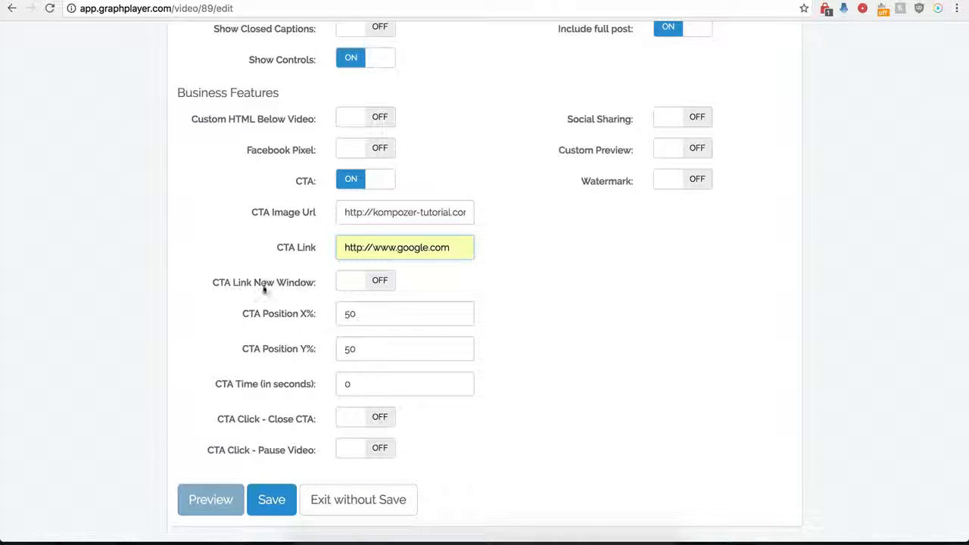
pyautogui.click(377, 282)
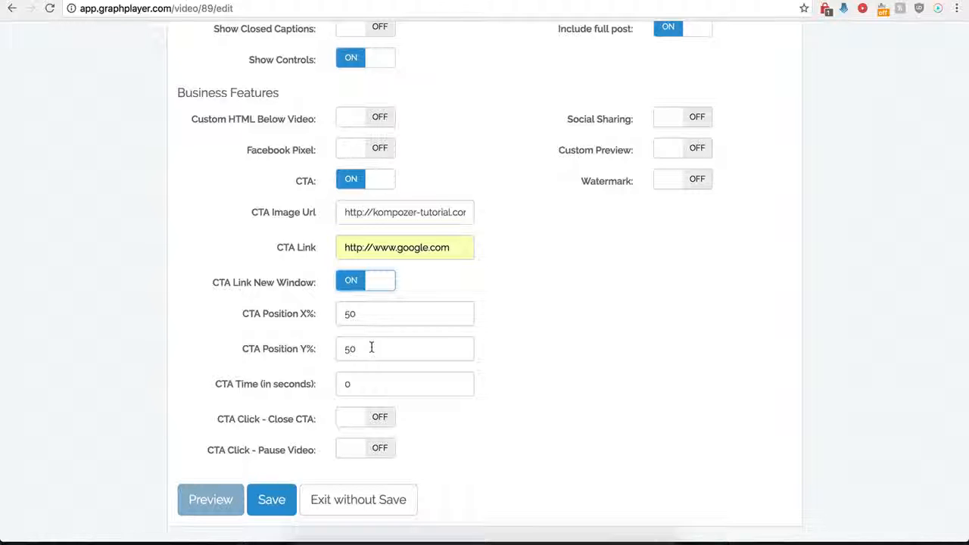
# Try a CTA time of 120 seconds and set it back to 0
pyautogui.moveTo(360, 384); pyautogui.dragTo(308, 386)
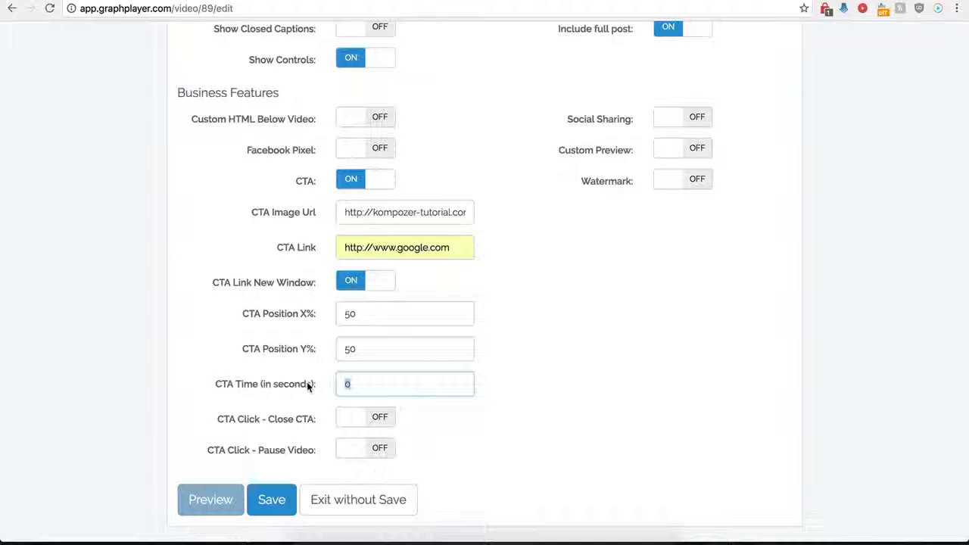
pyautogui.write('12')
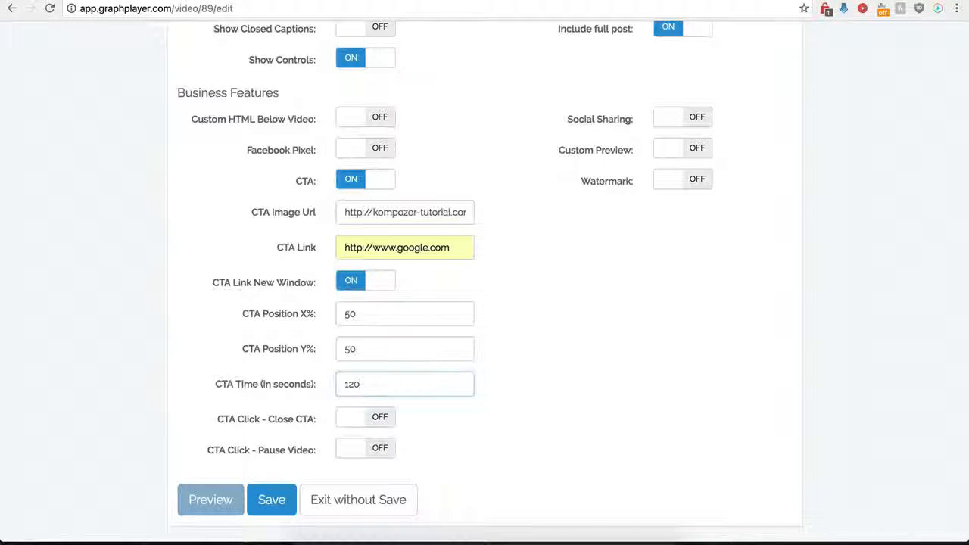
pyautogui.press('BackSpace')
pyautogui.press('BackSpace')
pyautogui.write('0')
pyautogui.click(404, 450)
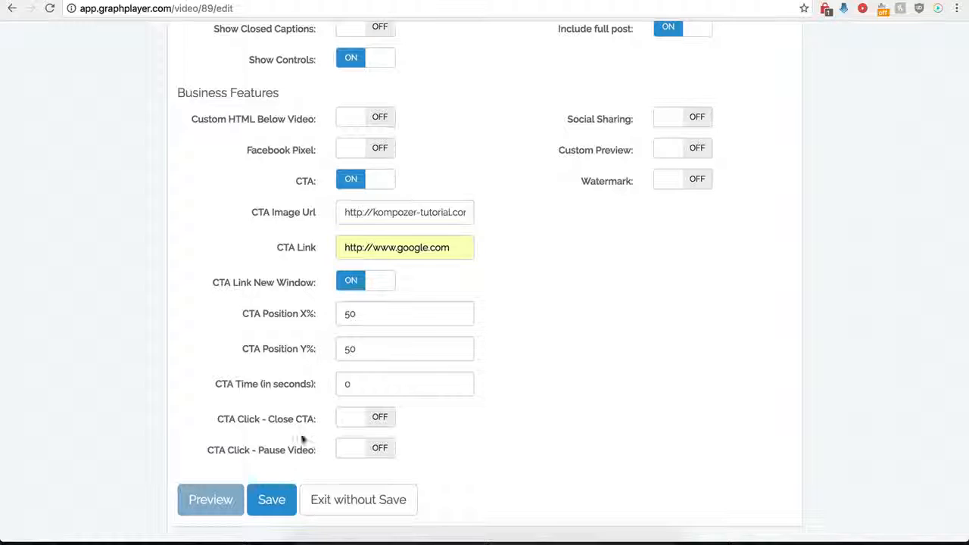
# Save the player with the CTA set to close on click, and reload the Test page to check it
pyautogui.click(381, 421)
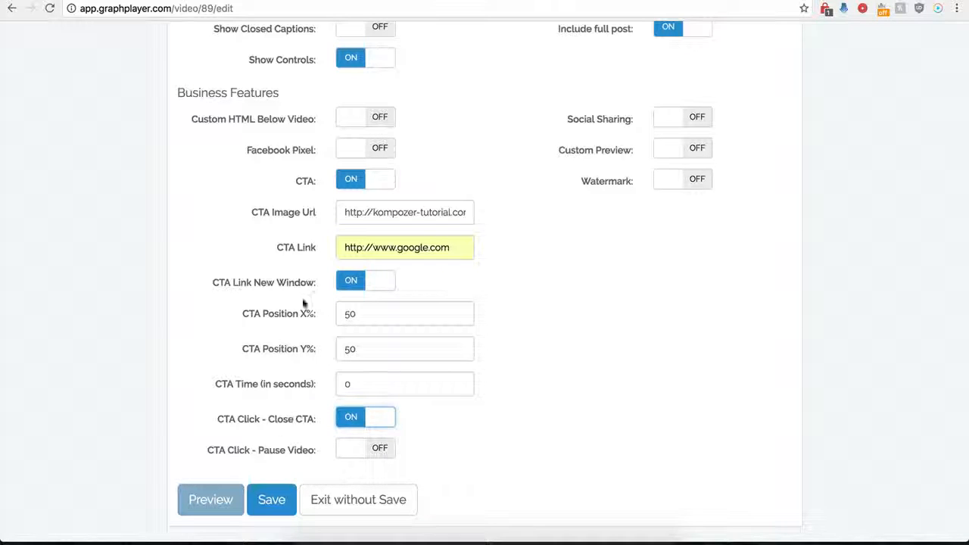
pyautogui.click(261, 506)
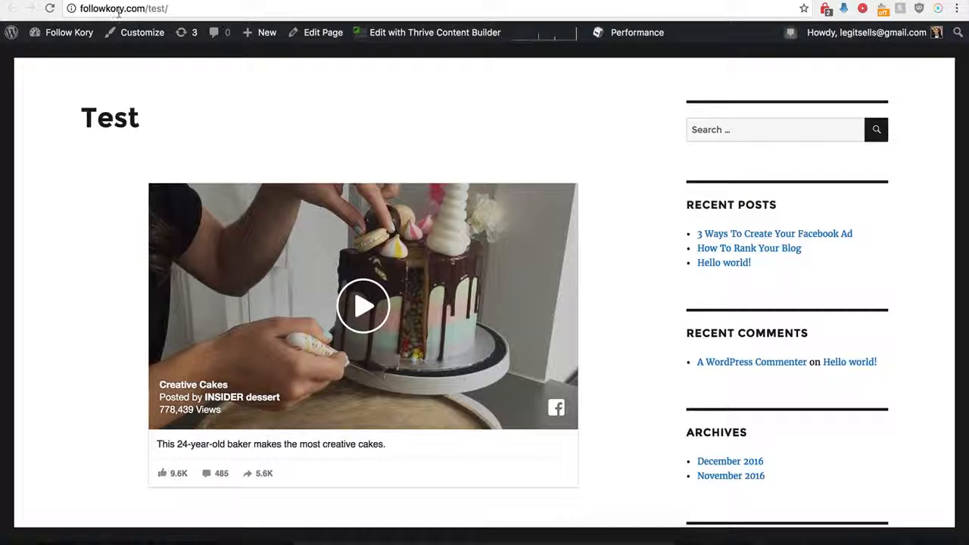
pyautogui.click(50, 8)
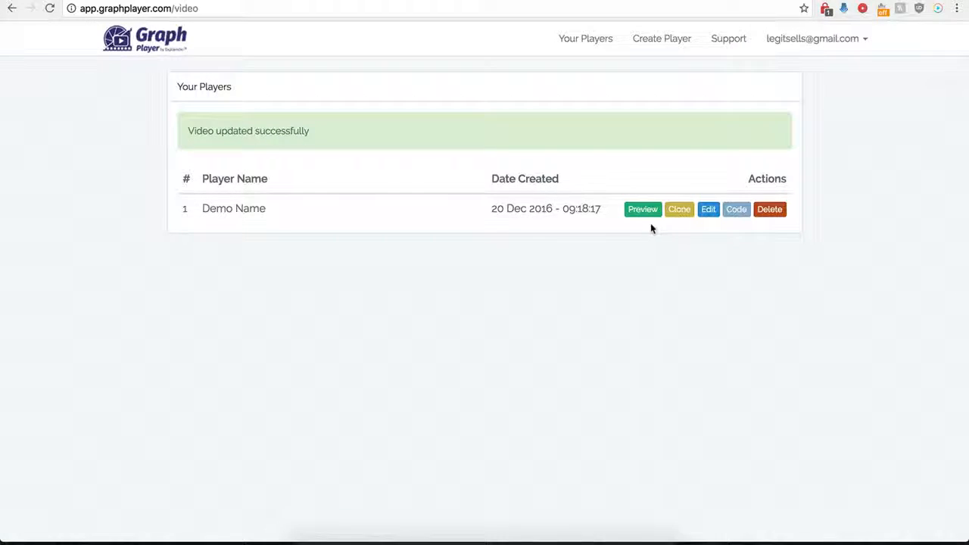
# Save the Demo Name player with CTA Position X% set to 0, and try the Buy Now overlay on the Test page
pyautogui.click(708, 209)
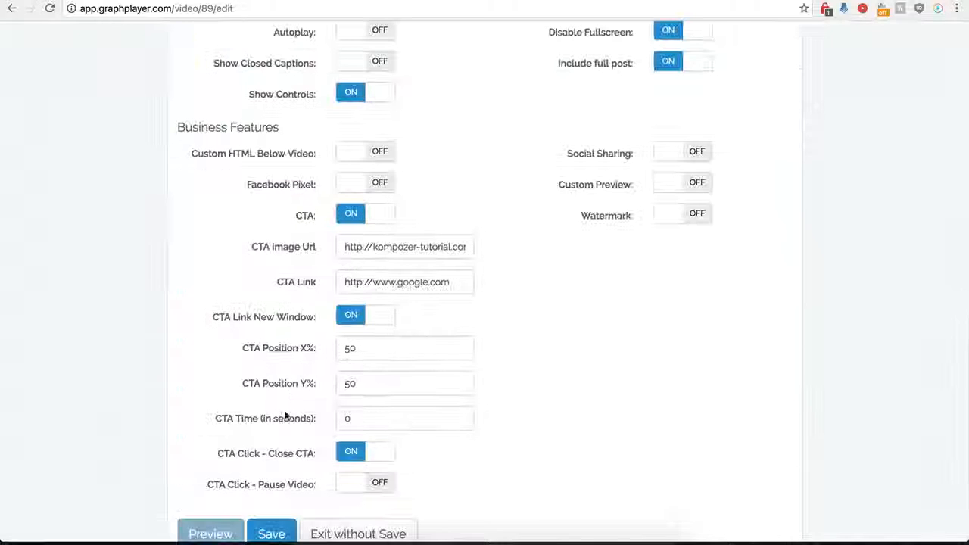
pyautogui.scroll(-1, 309, 392)
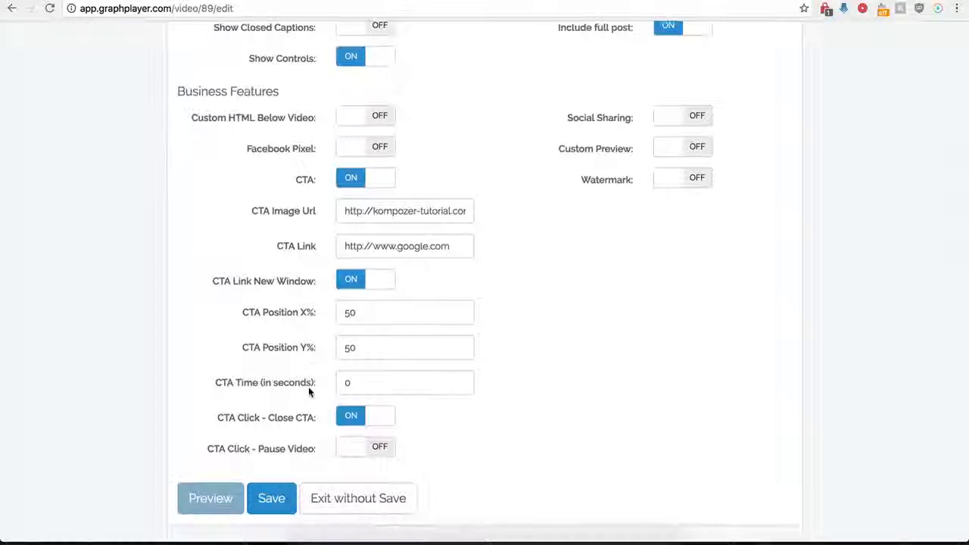
pyautogui.click(365, 319)
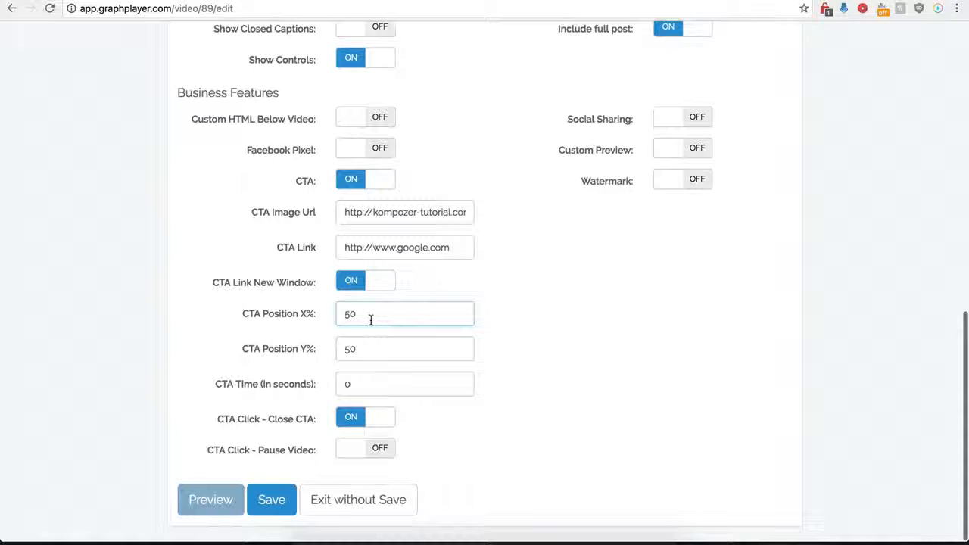
pyautogui.press('BackSpace')
pyautogui.press('BackSpace')
pyautogui.write('0')
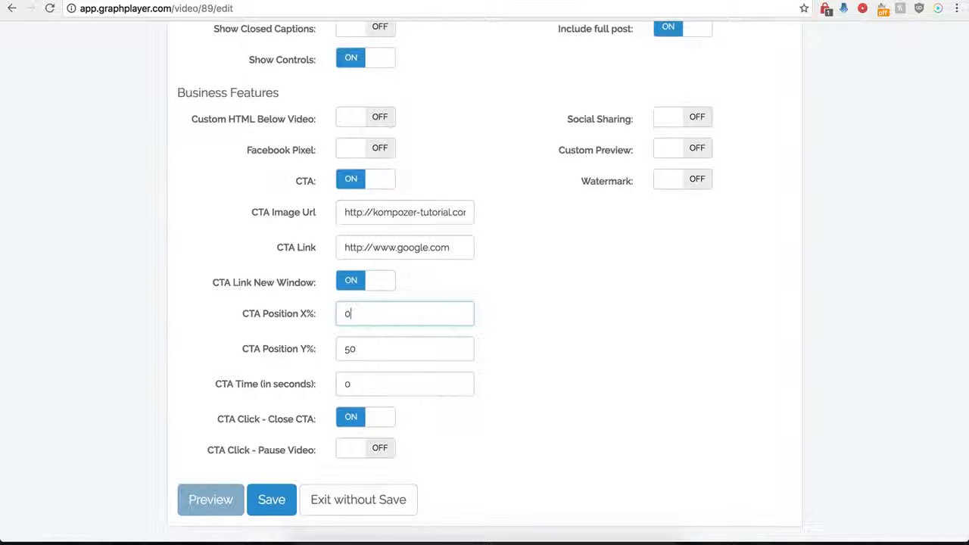
pyautogui.click(271, 501)
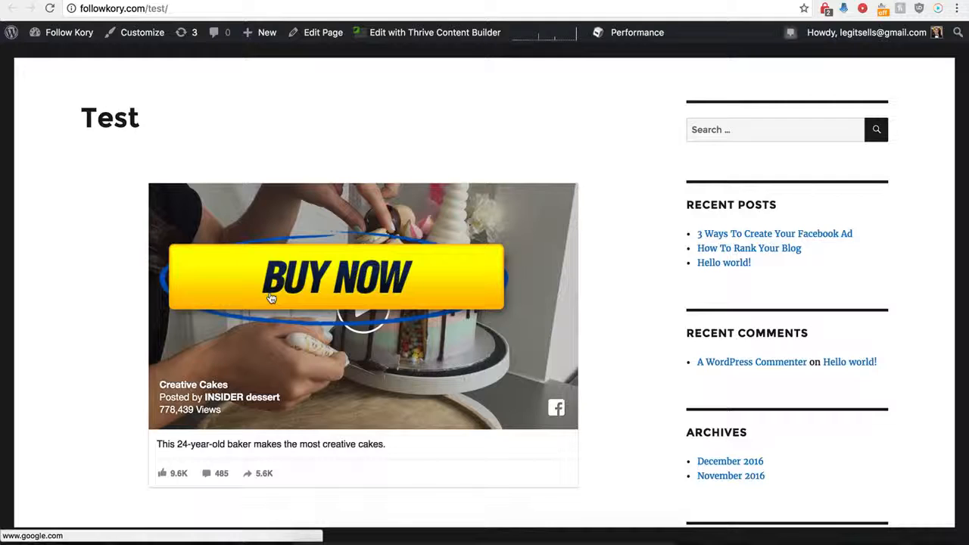
pyautogui.click(345, 280)
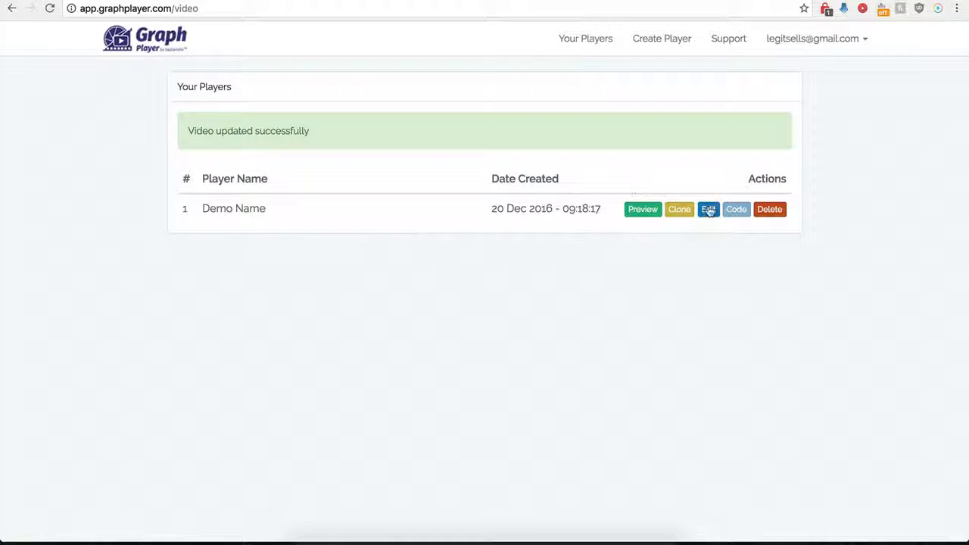
# Reopen the Demo Name player's settings and turn off the CTA feature
pyautogui.click(708, 209)
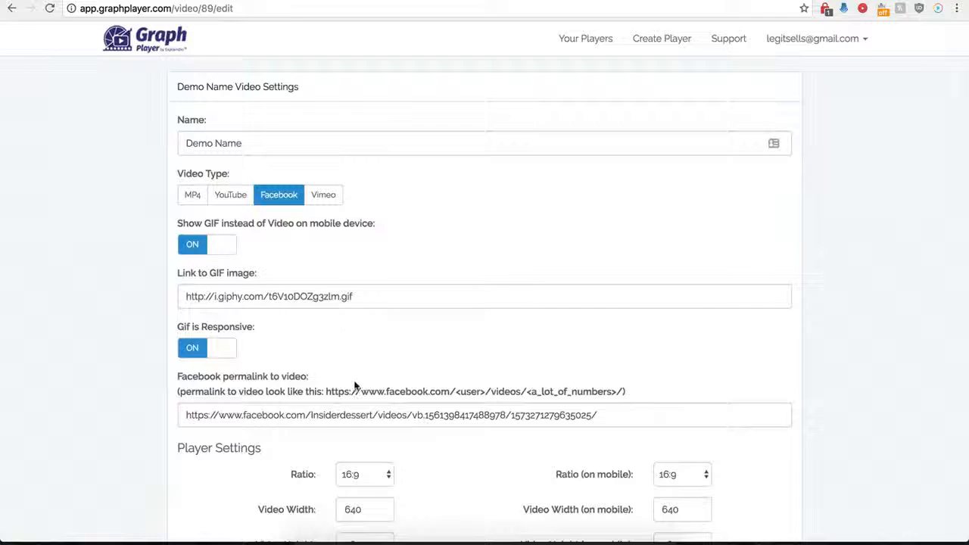
pyautogui.scroll(-9, 357, 353)
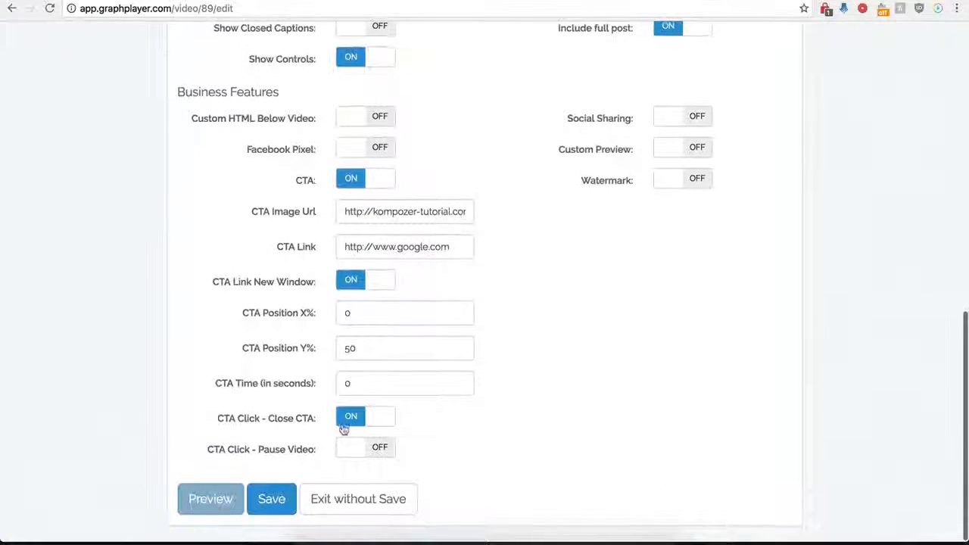
pyautogui.click(347, 179)
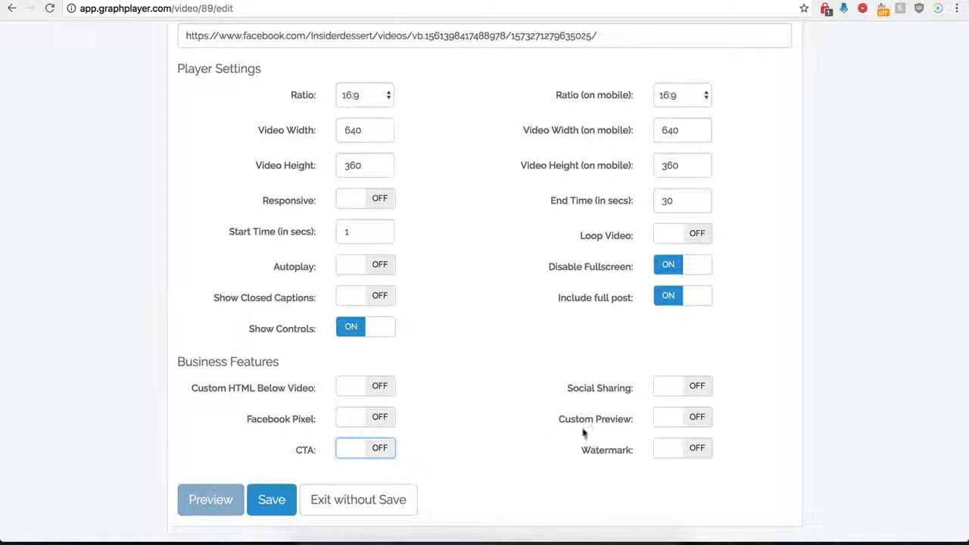
pyautogui.click(618, 388)
pyautogui.scroll(-3, 536, 416)
pyautogui.scroll(-2, 538, 419)
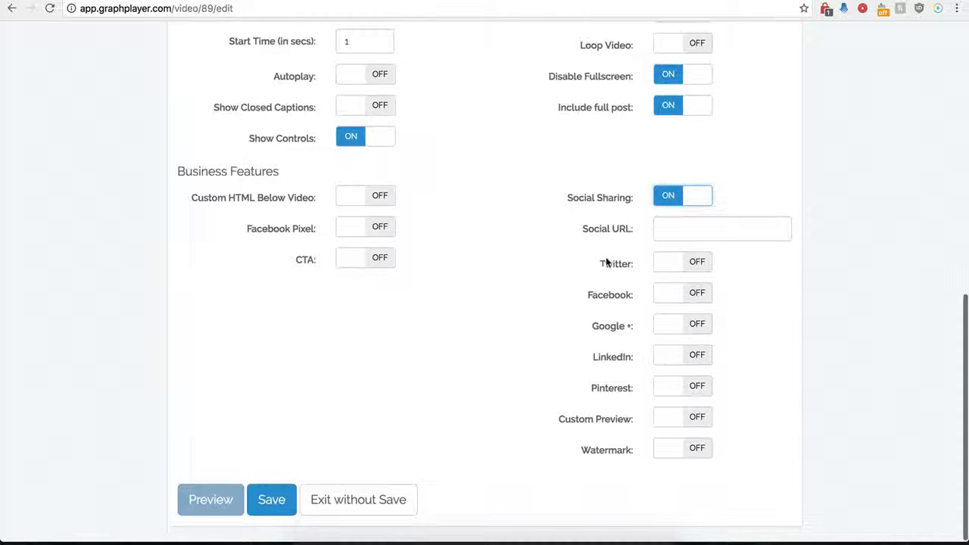
pyautogui.click(670, 228)
pyautogui.click(669, 229)
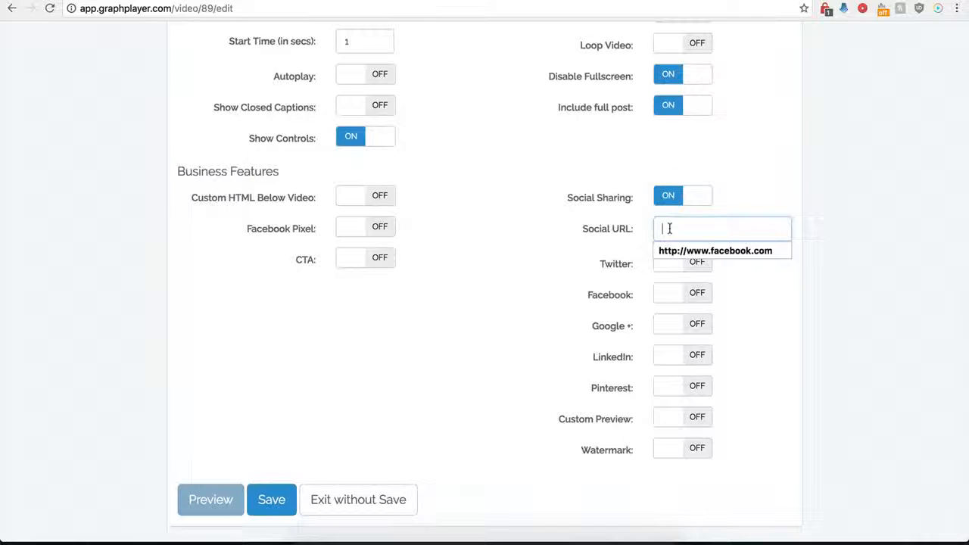
pyautogui.click(669, 248)
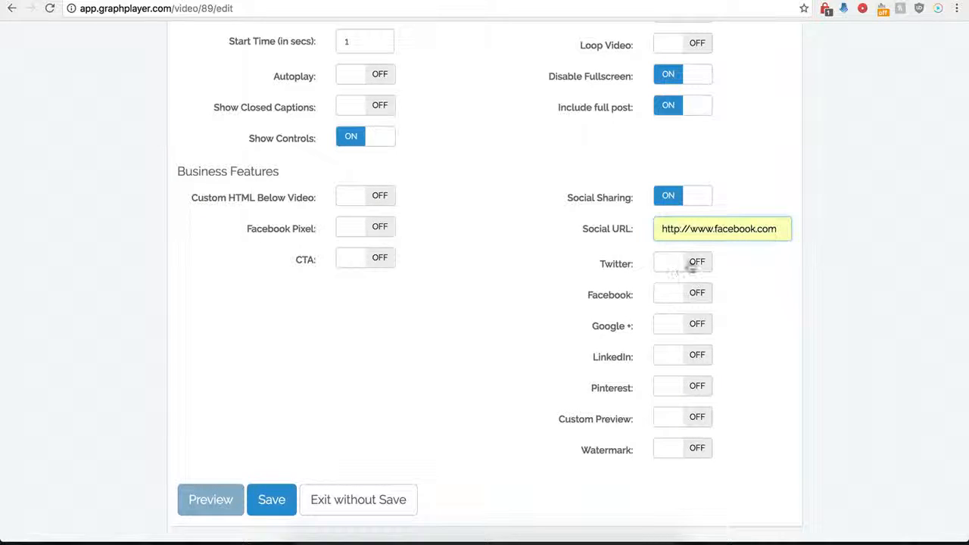
# Enable Twitter sharing with the handle "testing" and the text "twitter"
pyautogui.click(695, 263)
pyautogui.click(675, 295)
pyautogui.click(679, 318)
pyautogui.click(677, 335)
pyautogui.write('t')
pyautogui.click(681, 350)
# Enable Facebook, Google + and LinkedIn sharing for the Demo Name player
pyautogui.scroll(-1, 600, 326)
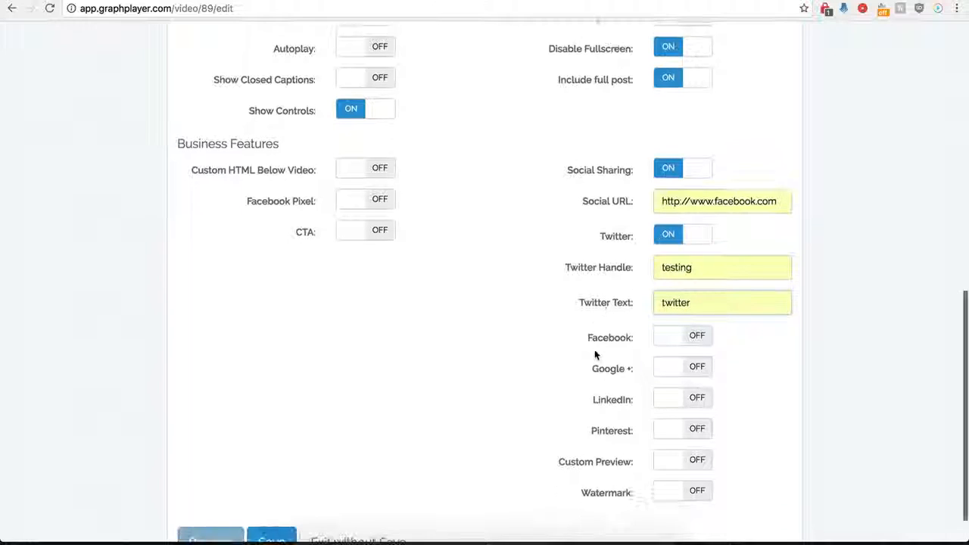
pyautogui.click(697, 341)
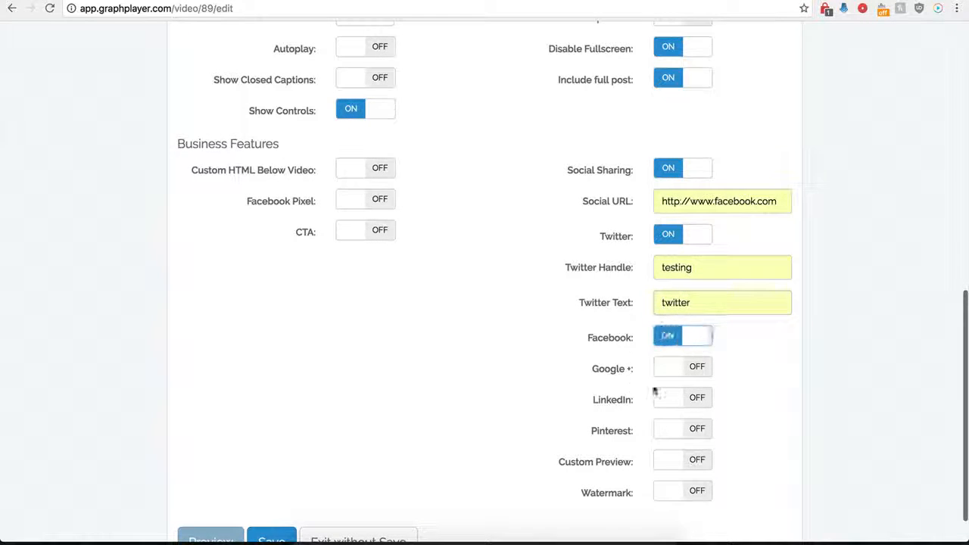
pyautogui.click(692, 368)
pyautogui.click(694, 400)
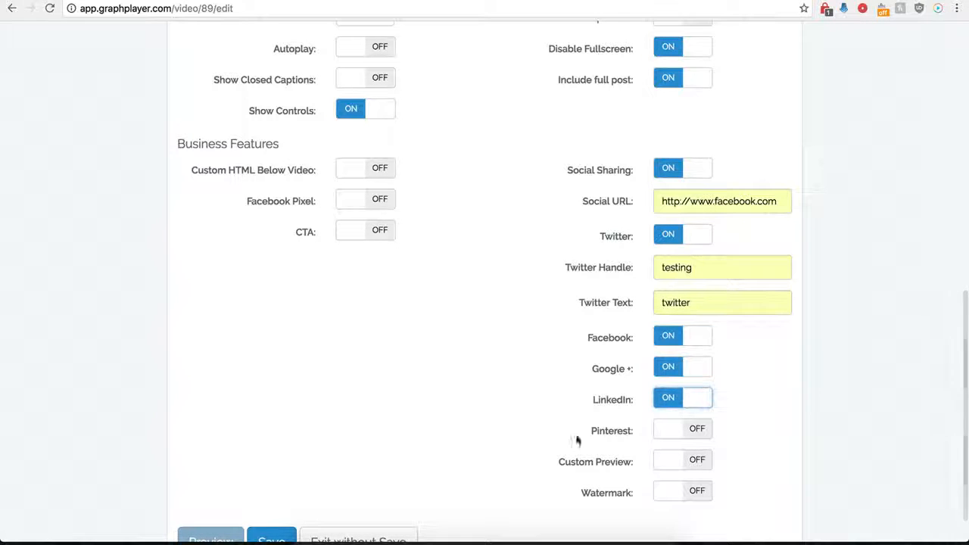
# Save the player settings and reload the Test page to view the share buttons below the video
pyautogui.scroll(-2, 660, 397)
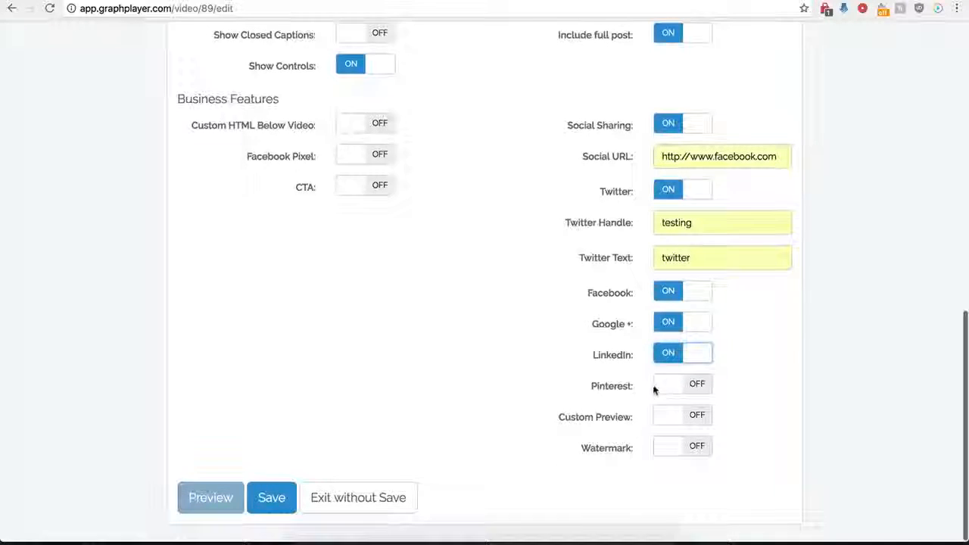
pyautogui.click(271, 502)
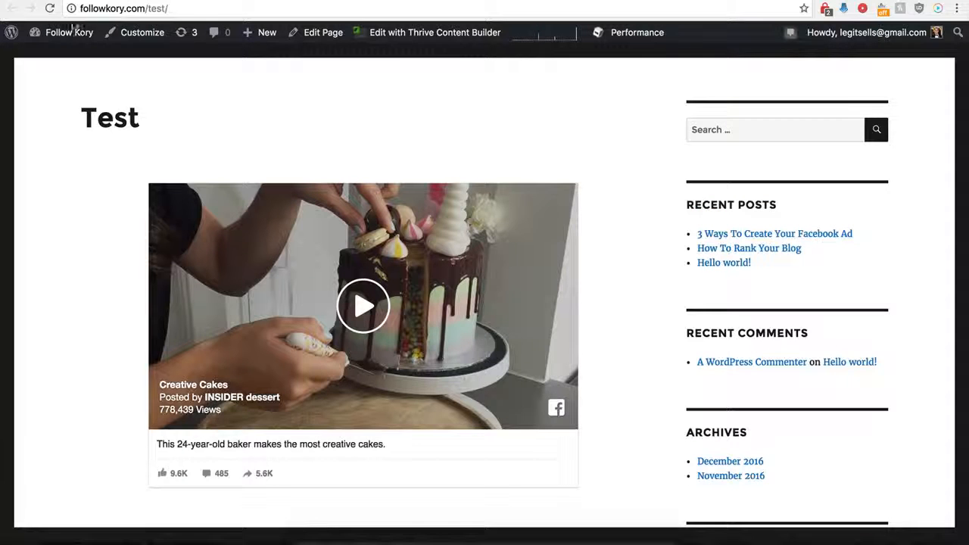
pyautogui.click(50, 8)
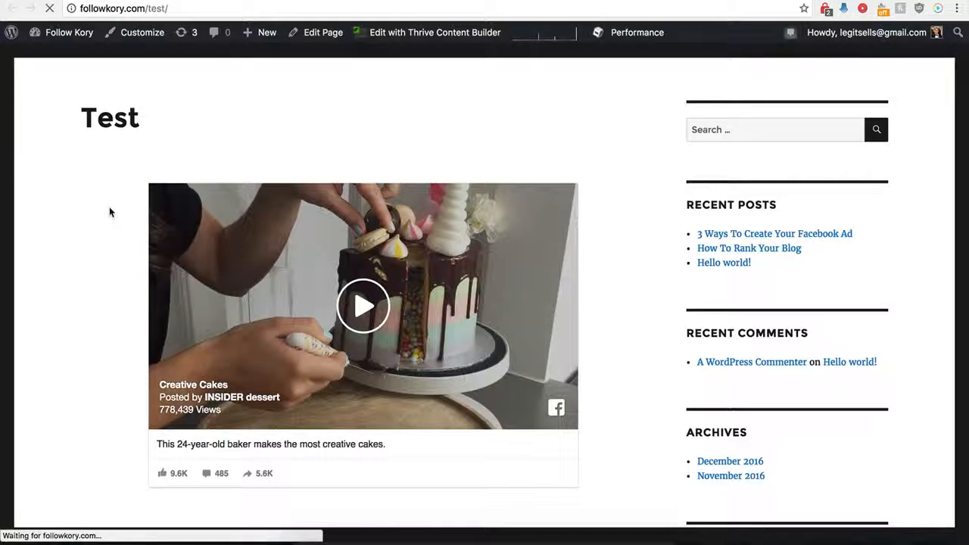
pyautogui.scroll(-2, 109, 212)
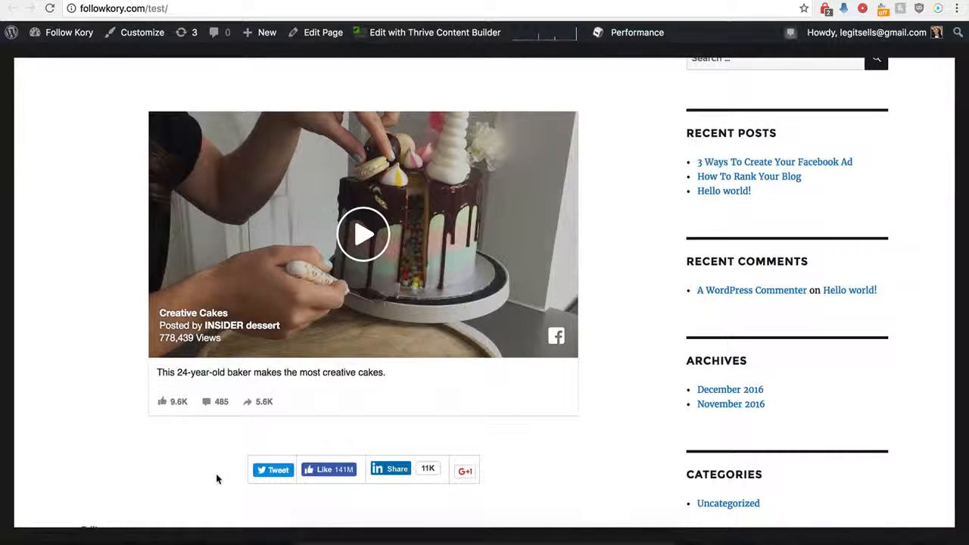
# Reopen the Demo Name player's settings in GraphPlayer and turn off Social Sharing
pyautogui.click(200, 1)
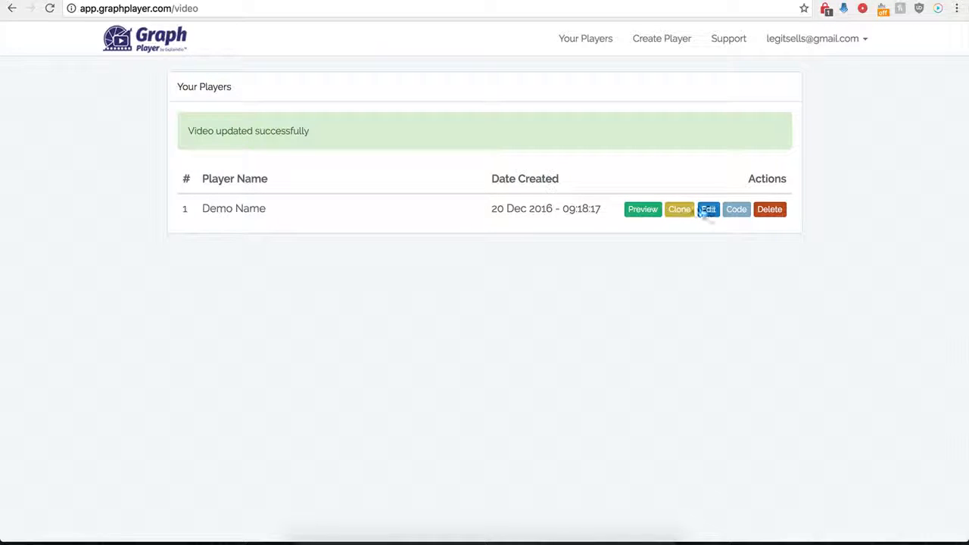
pyautogui.click(714, 216)
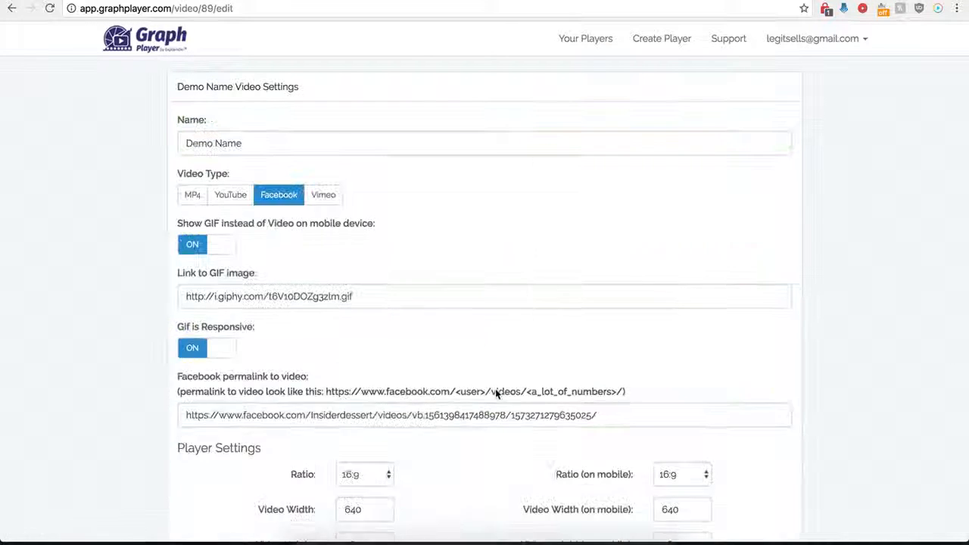
pyautogui.scroll(-10, 545, 439)
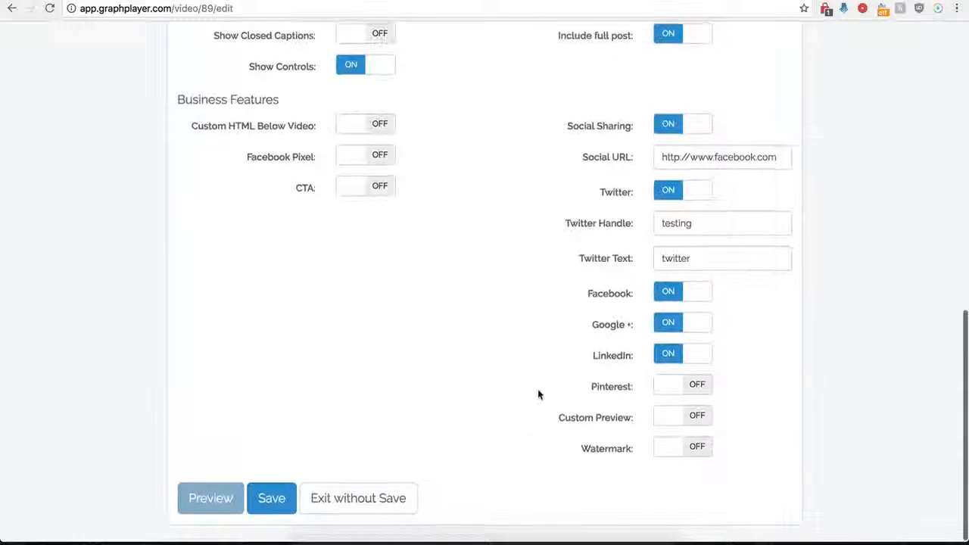
pyautogui.click(666, 129)
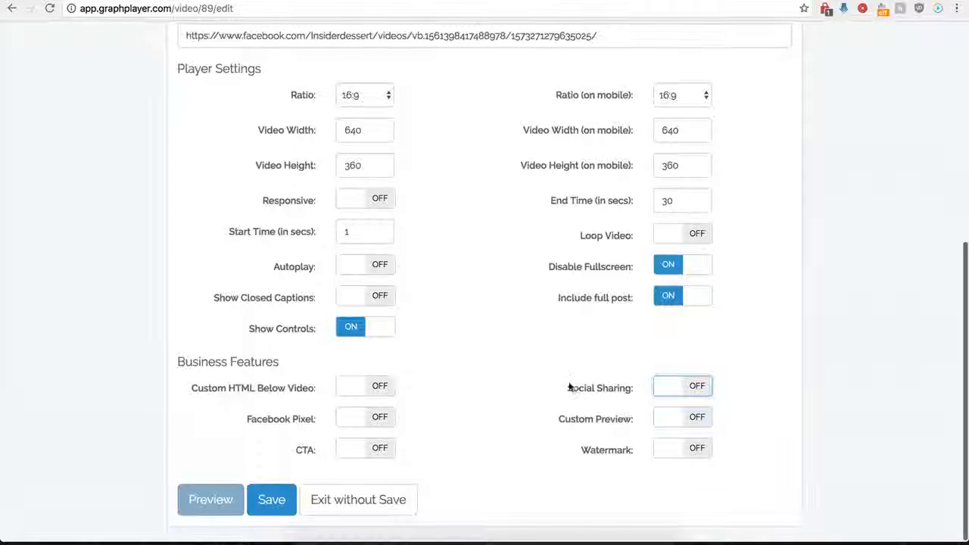
# Turn on Custom Preview and paste the copied hdwpro.com image address as the Preview Image URL
pyautogui.click(698, 420)
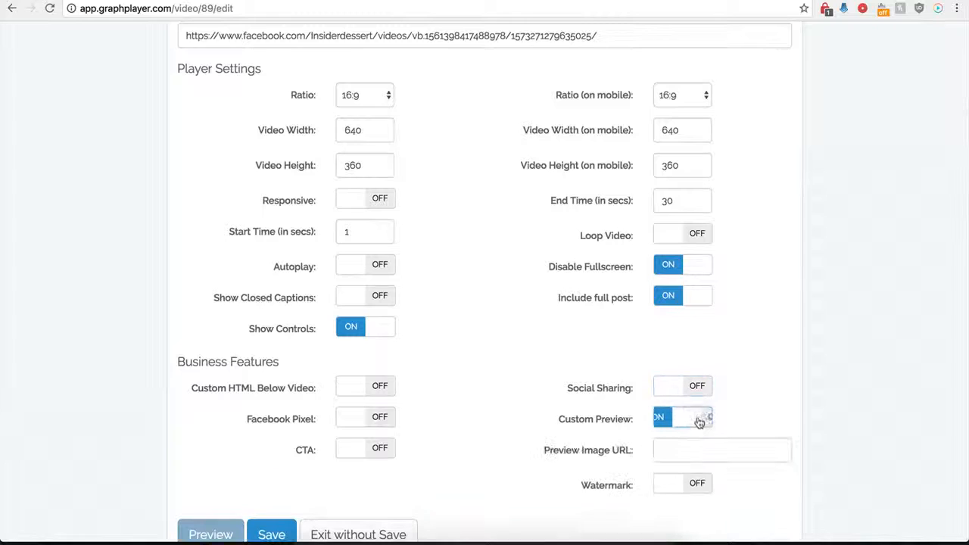
pyautogui.click(673, 453)
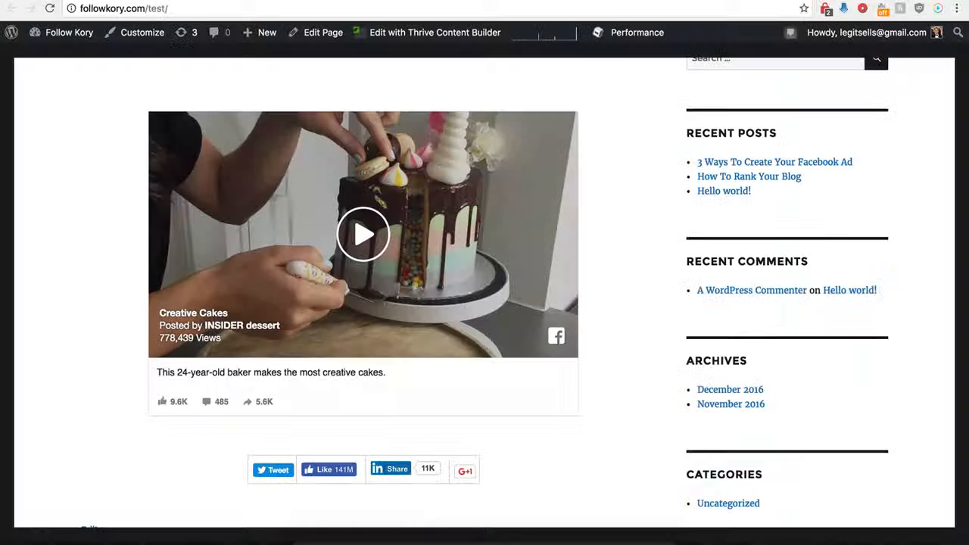
pyautogui.scroll(1, 183, 280)
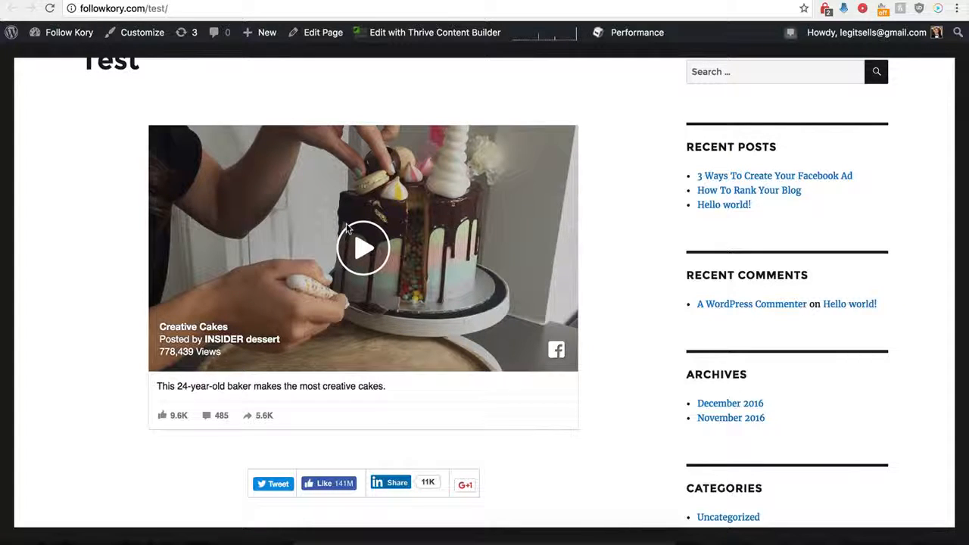
pyautogui.scroll(1, 287, 211)
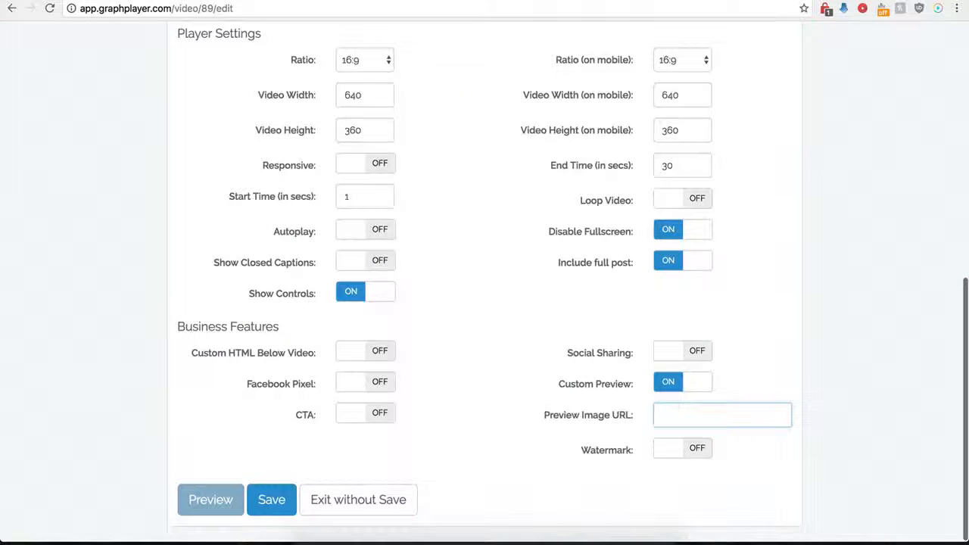
pyautogui.click(674, 415)
pyautogui.hotkey('ctrl', 'v')
pyautogui.click(573, 412)
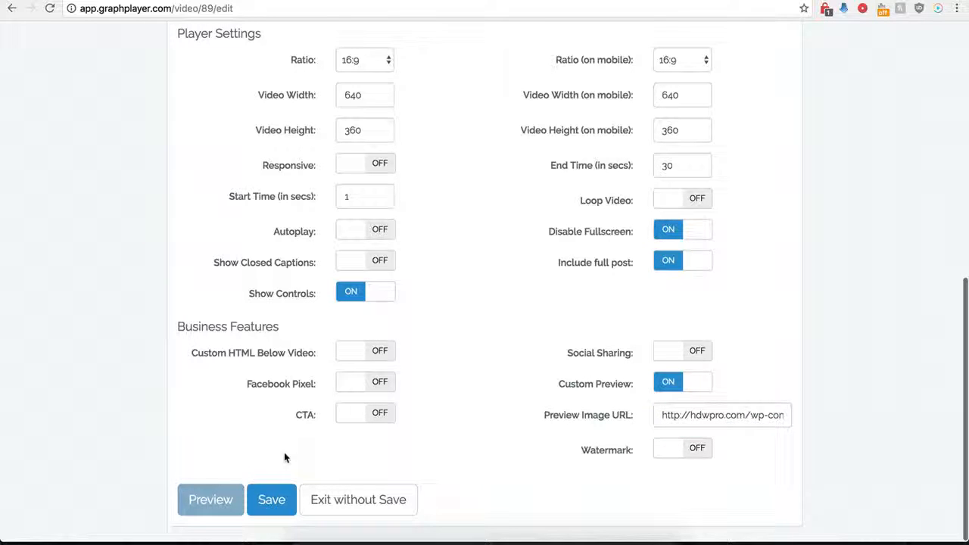
# Save the player with its custom preview image and reload the Test page to check it
pyautogui.click(270, 501)
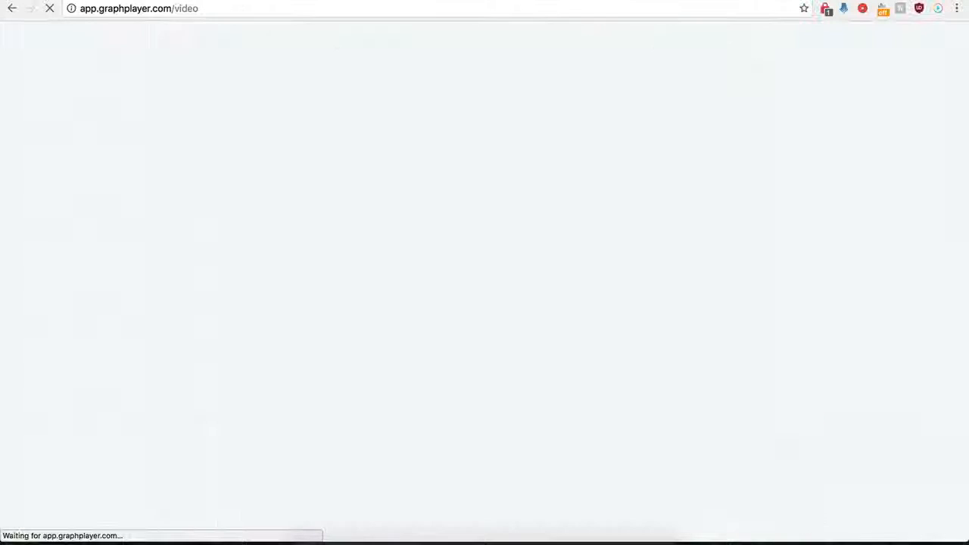
pyautogui.click(179, 2)
pyautogui.click(51, 9)
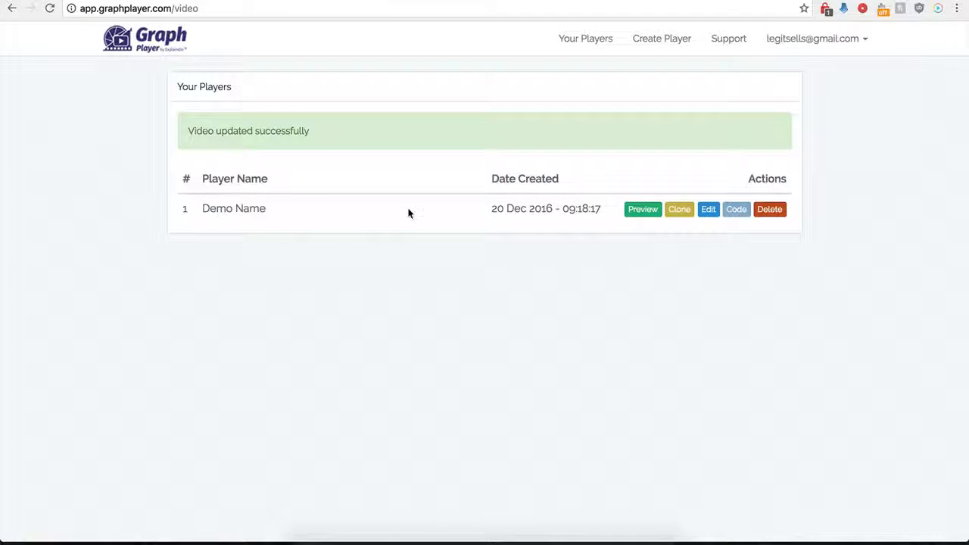
# Reopen the Demo Name player's settings and turn off Custom Preview
pyautogui.click(709, 210)
pyautogui.scroll(-6, 575, 375)
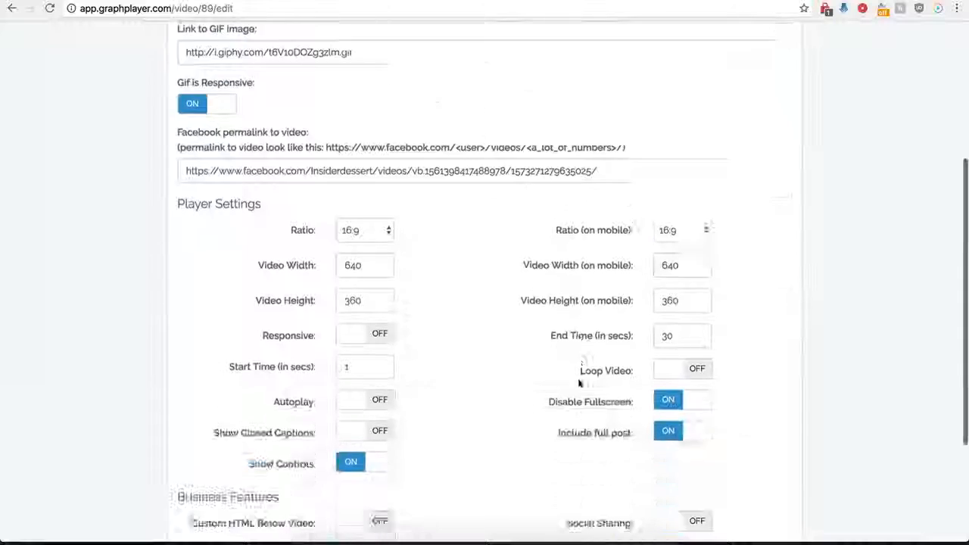
pyautogui.click(668, 383)
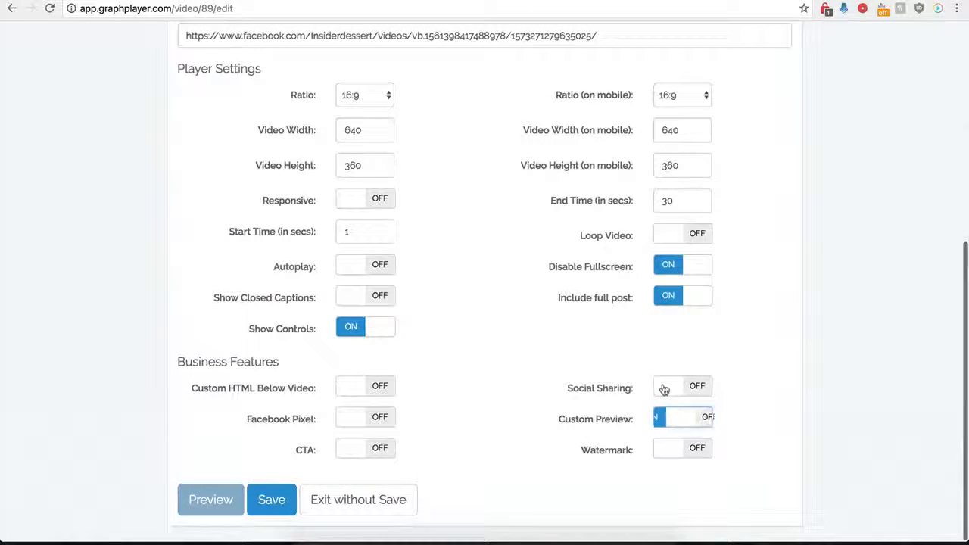
# Turn on Watermark and examine its image, link, click behaviour, position, opacity and scale options
pyautogui.click(700, 449)
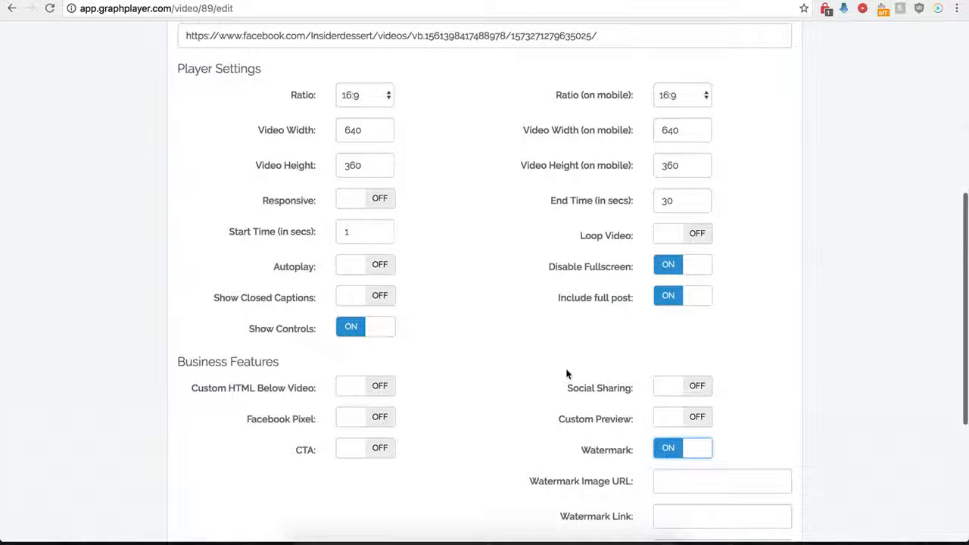
pyautogui.scroll(-3, 575, 469)
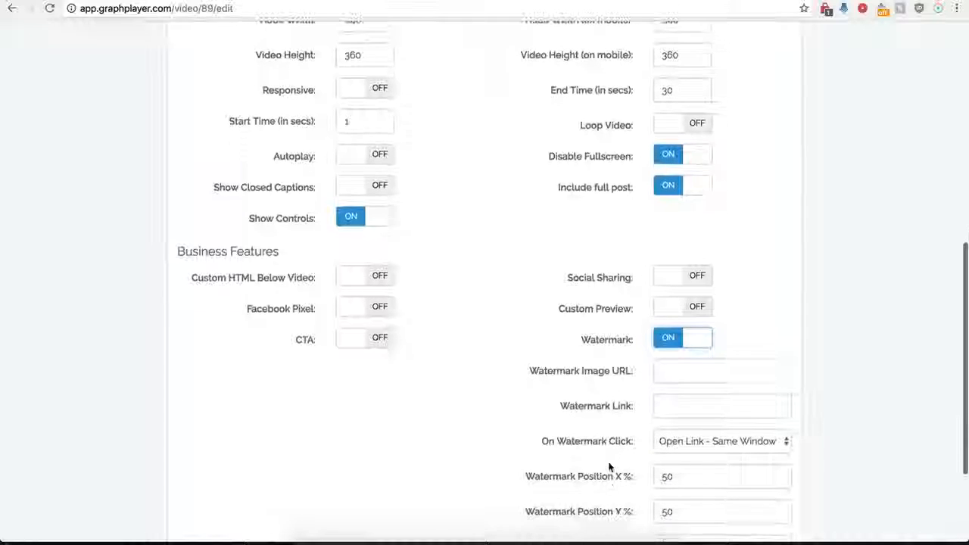
pyautogui.click(673, 372)
pyautogui.scroll(-3, 585, 397)
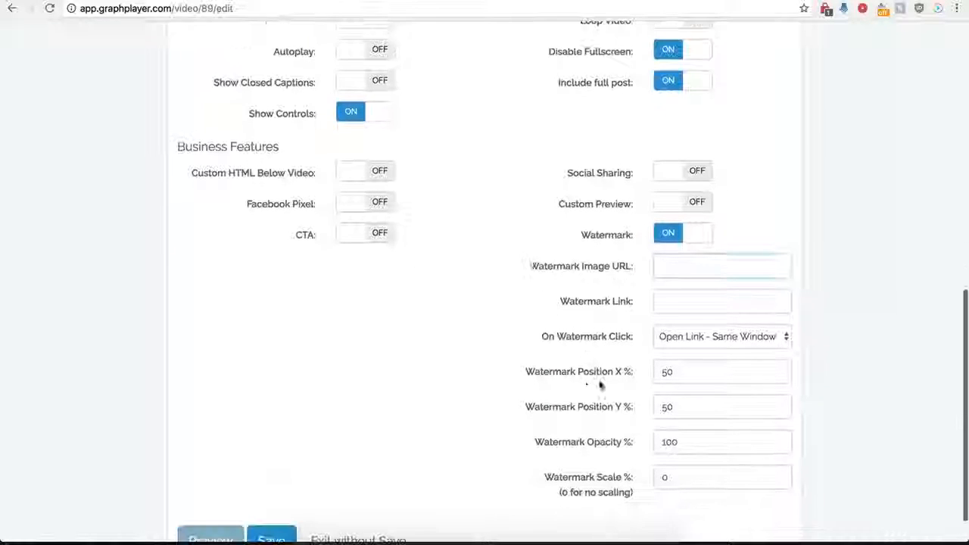
pyautogui.click(666, 302)
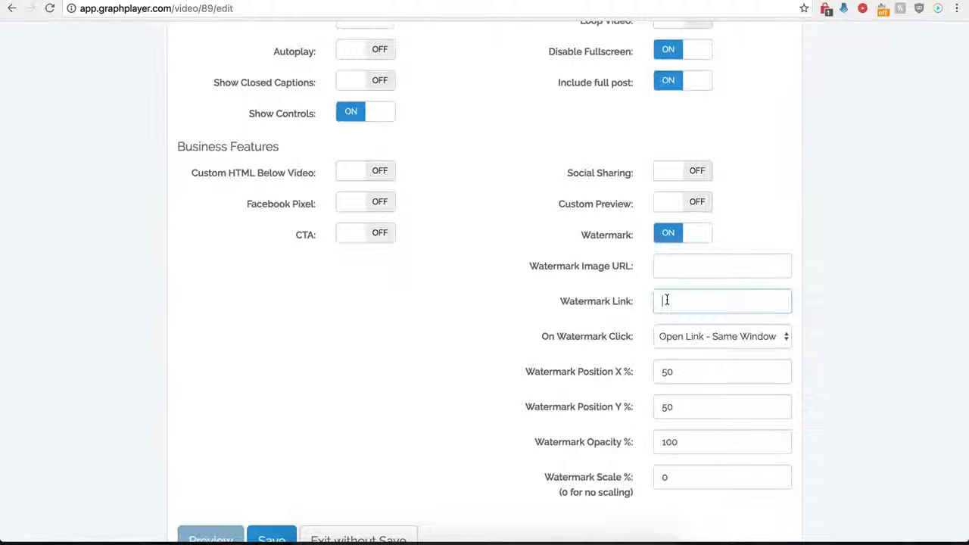
pyautogui.click(735, 334)
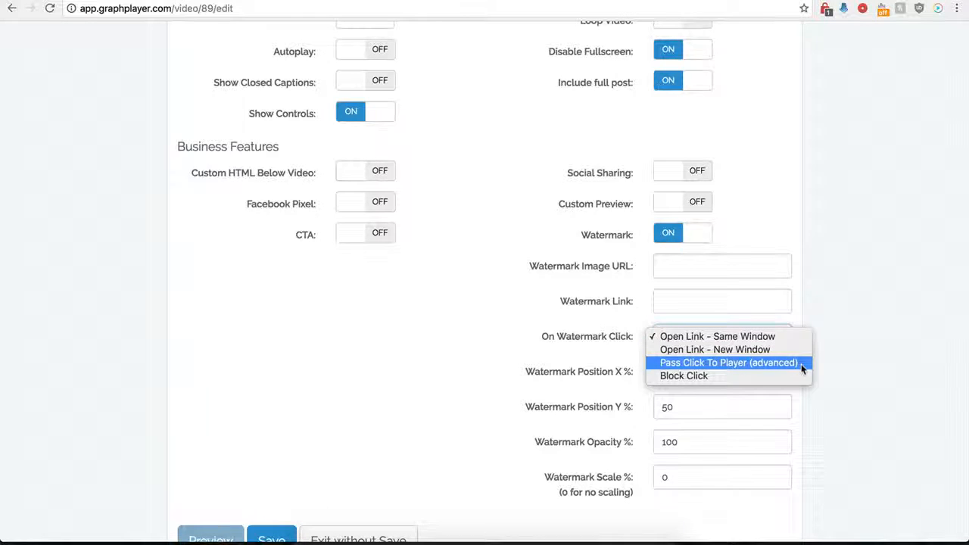
pyautogui.click(523, 322)
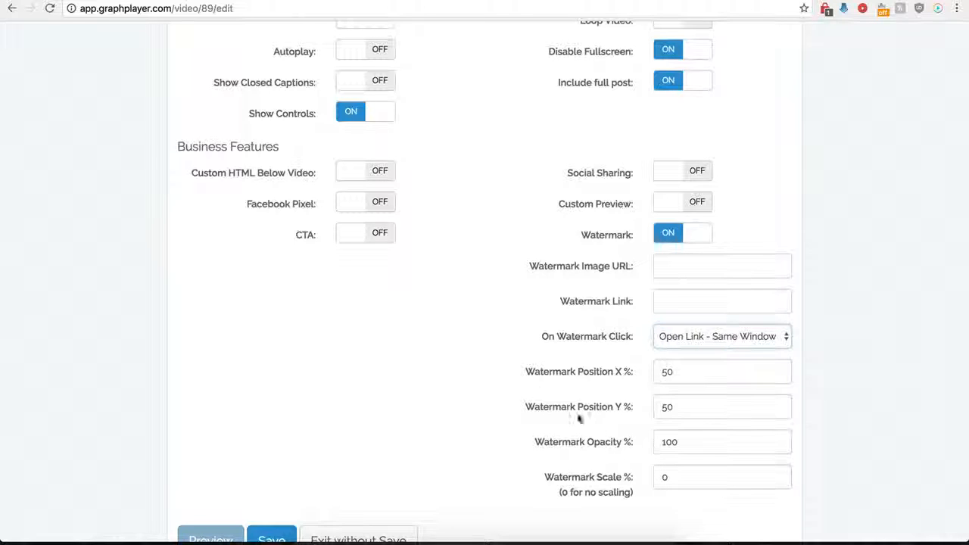
# Briefly show the CTA options for comparison with the watermark's, and turn both CTA and Watermark off
pyautogui.click(373, 236)
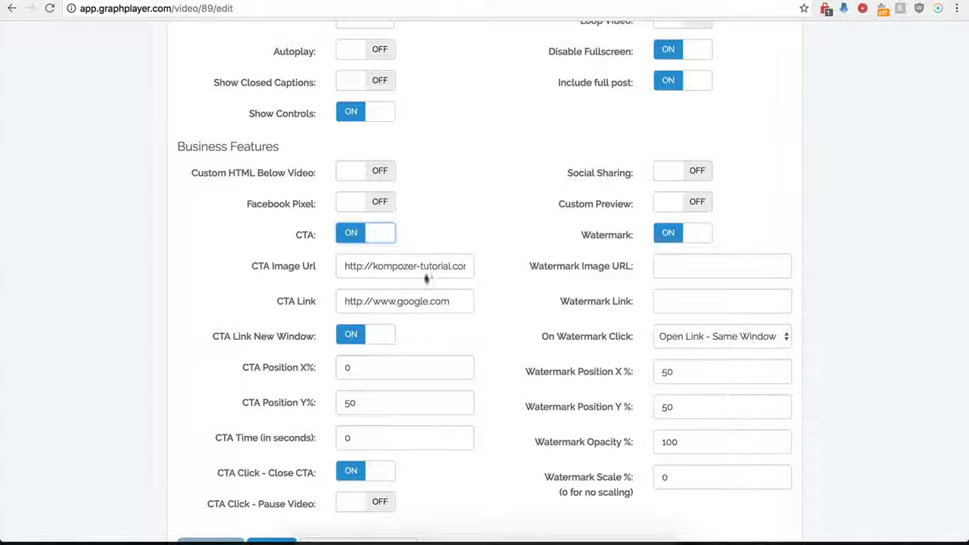
pyautogui.click(364, 244)
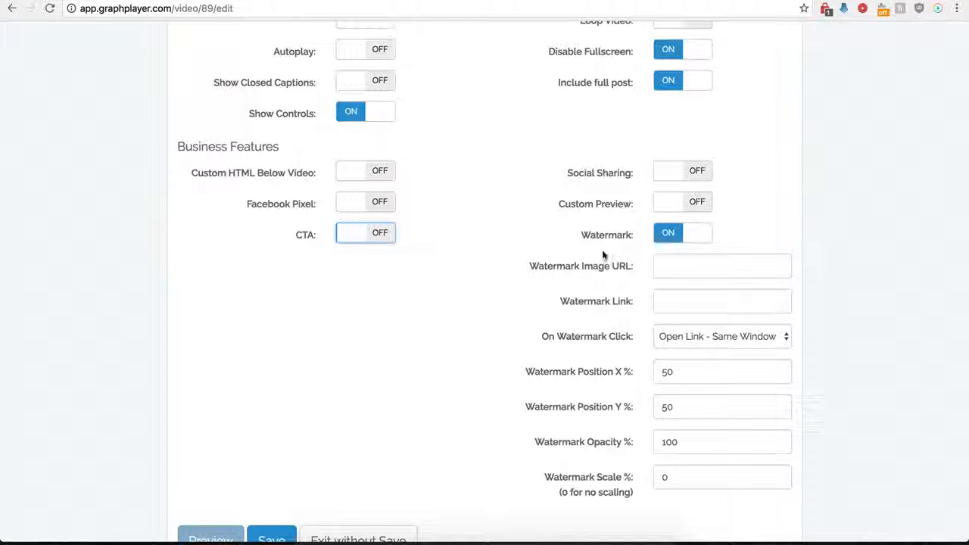
pyautogui.click(668, 238)
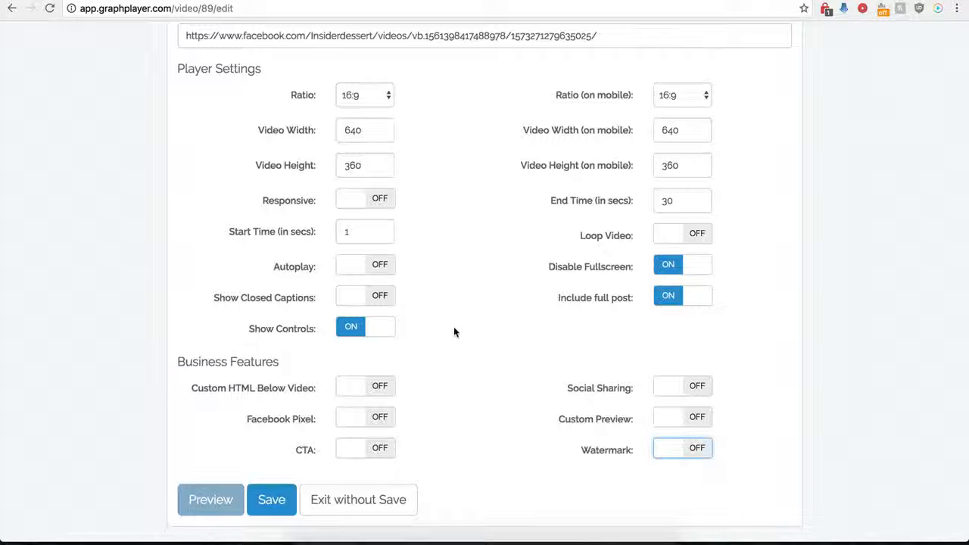